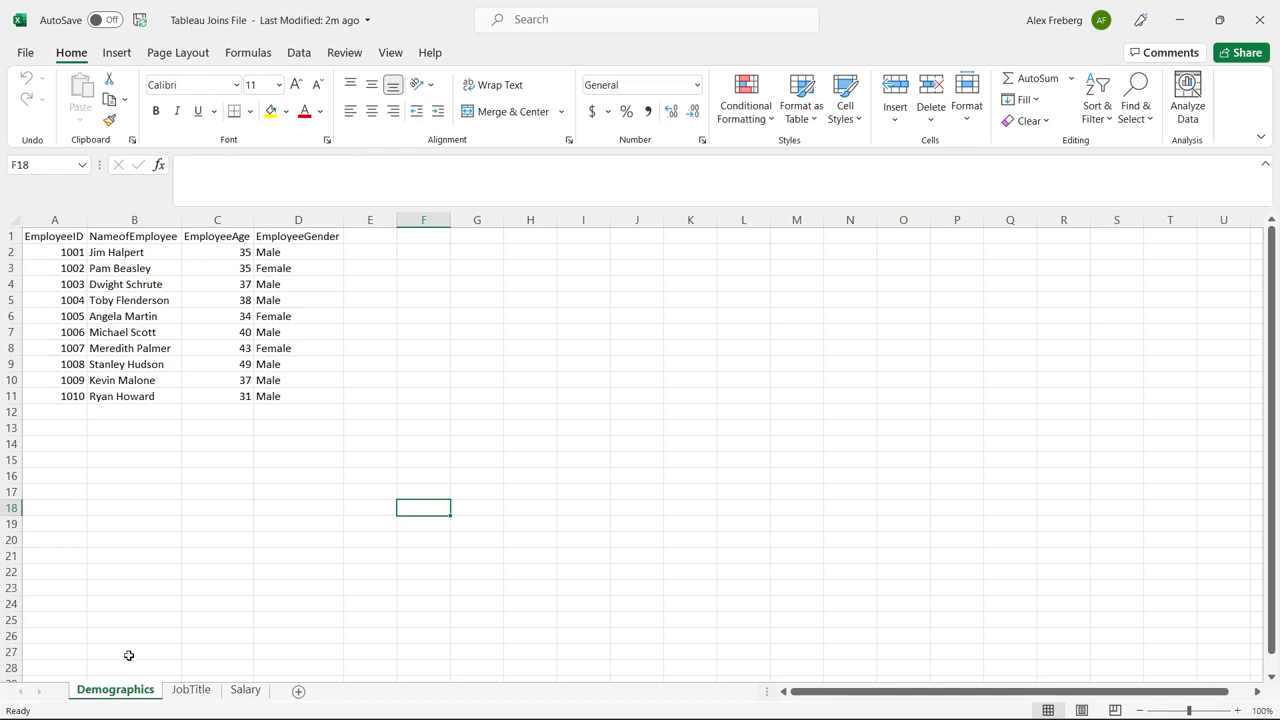
# Examine the column headers and employee IDs on the Demographics sheet of the workbook
pyautogui.click(45, 236)
pyautogui.click(152, 238)
pyautogui.click(217, 238)
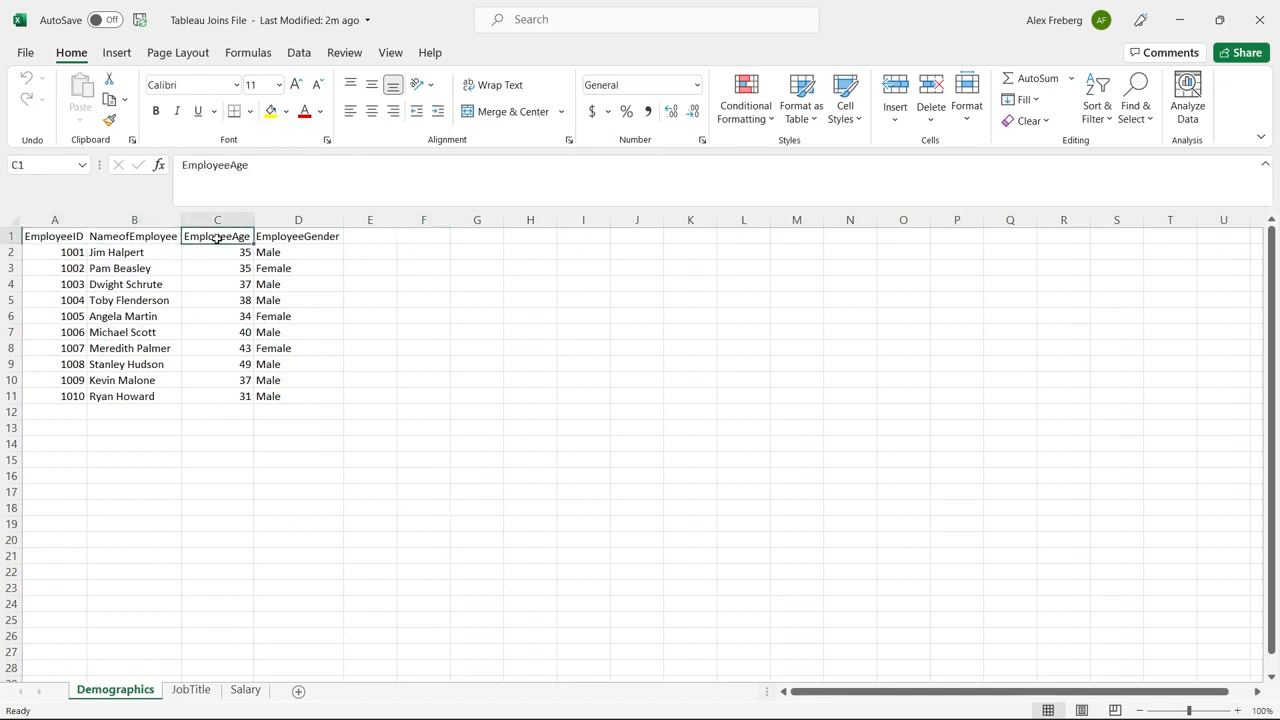
pyautogui.click(302, 236)
pyautogui.click(389, 312)
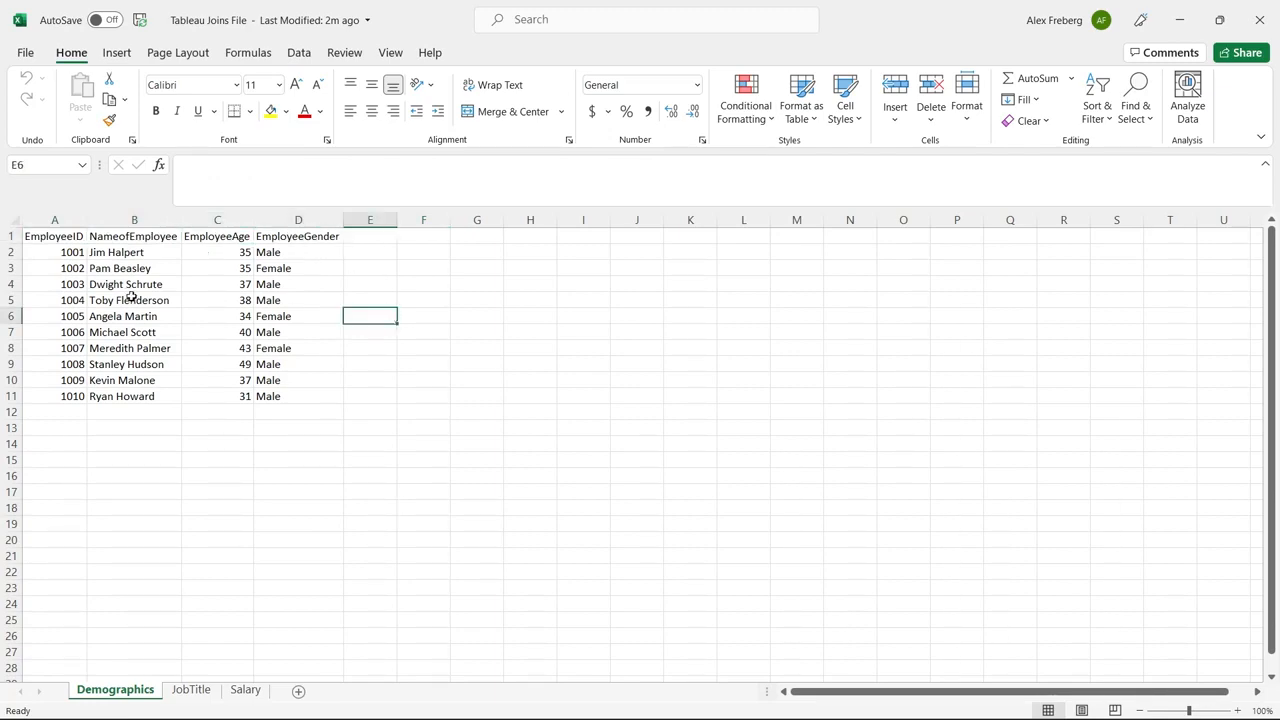
pyautogui.moveTo(72, 250); pyautogui.dragTo(70, 396)
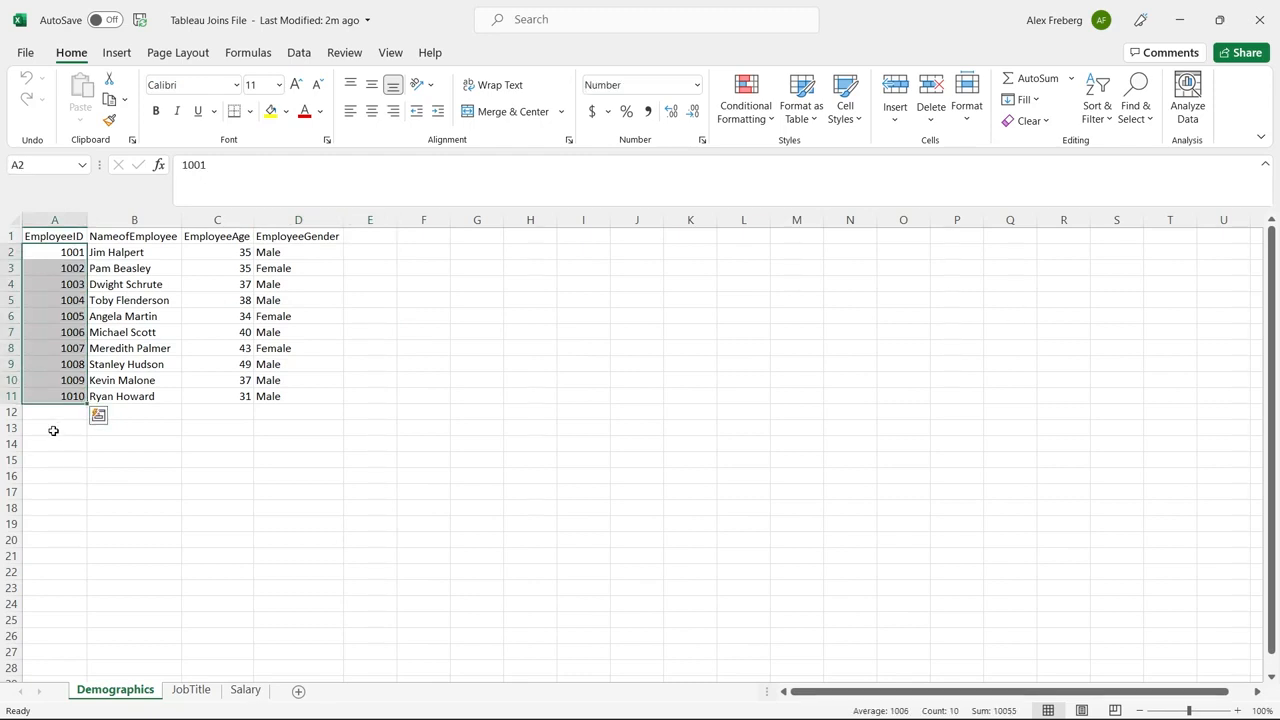
pyautogui.click(144, 455)
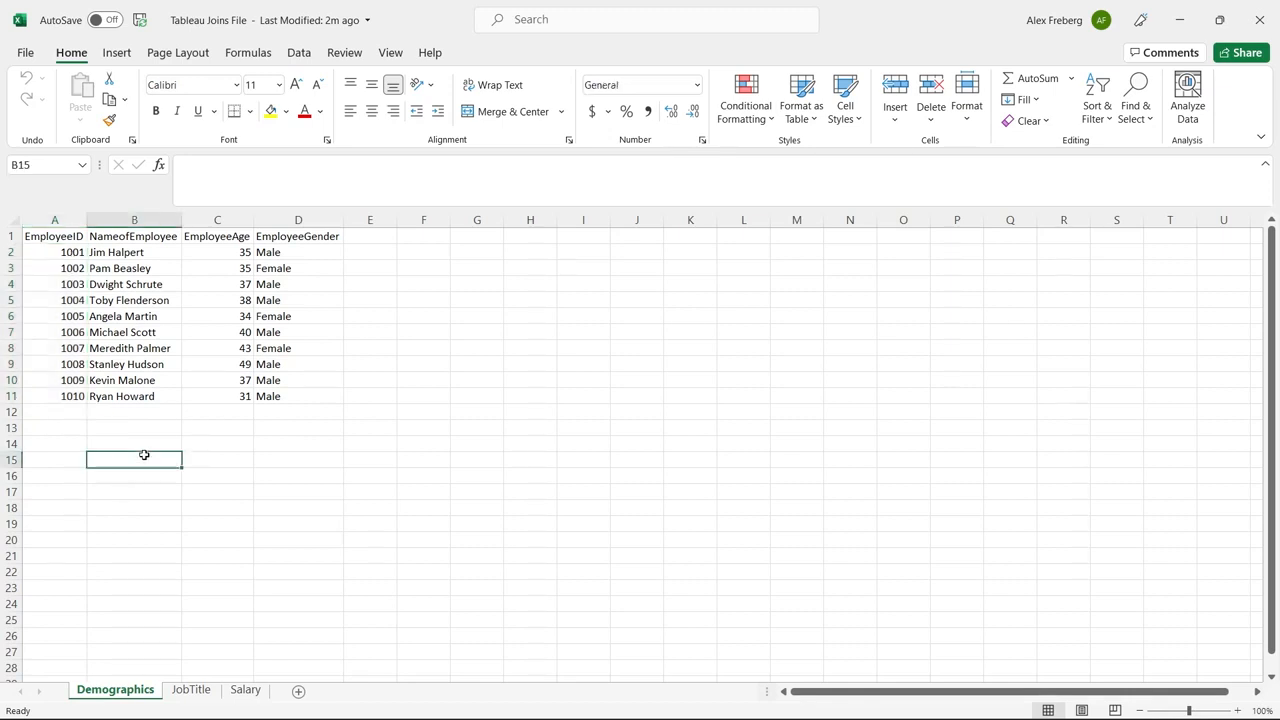
# Review the employee IDs on the JobTitle and Salary sheets, then return to Demographics
pyautogui.click(192, 690)
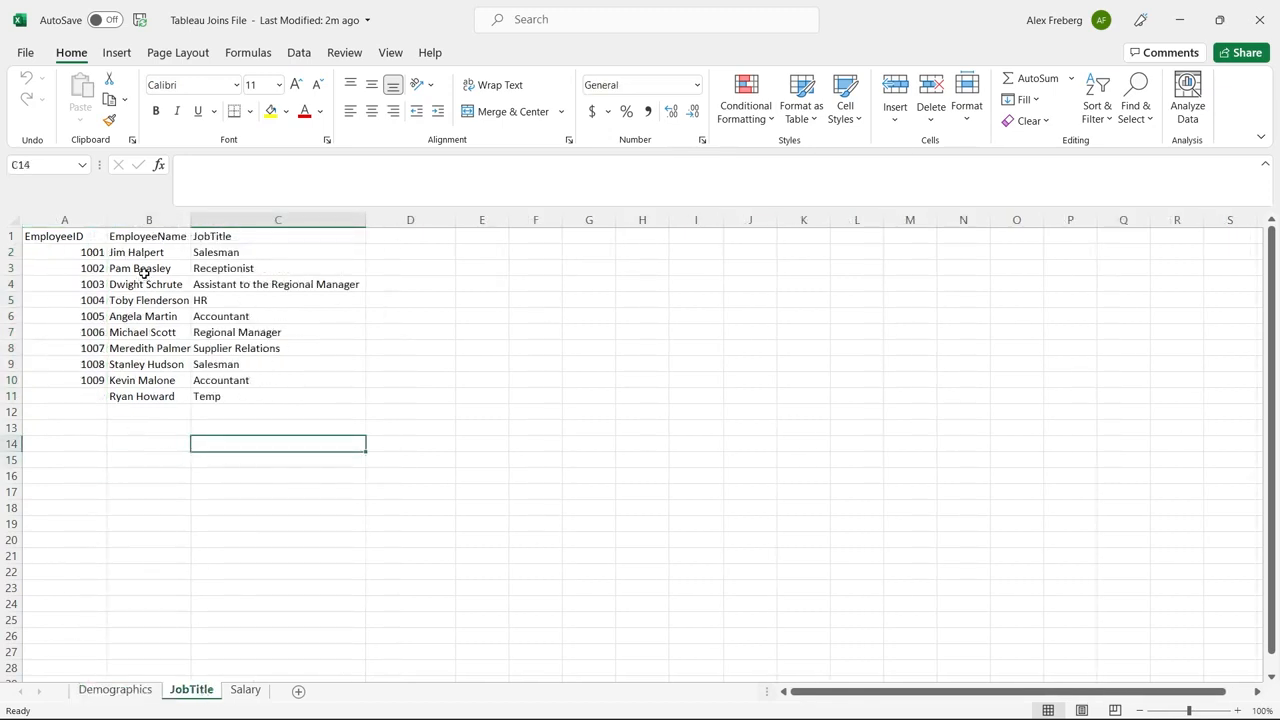
pyautogui.click(88, 395)
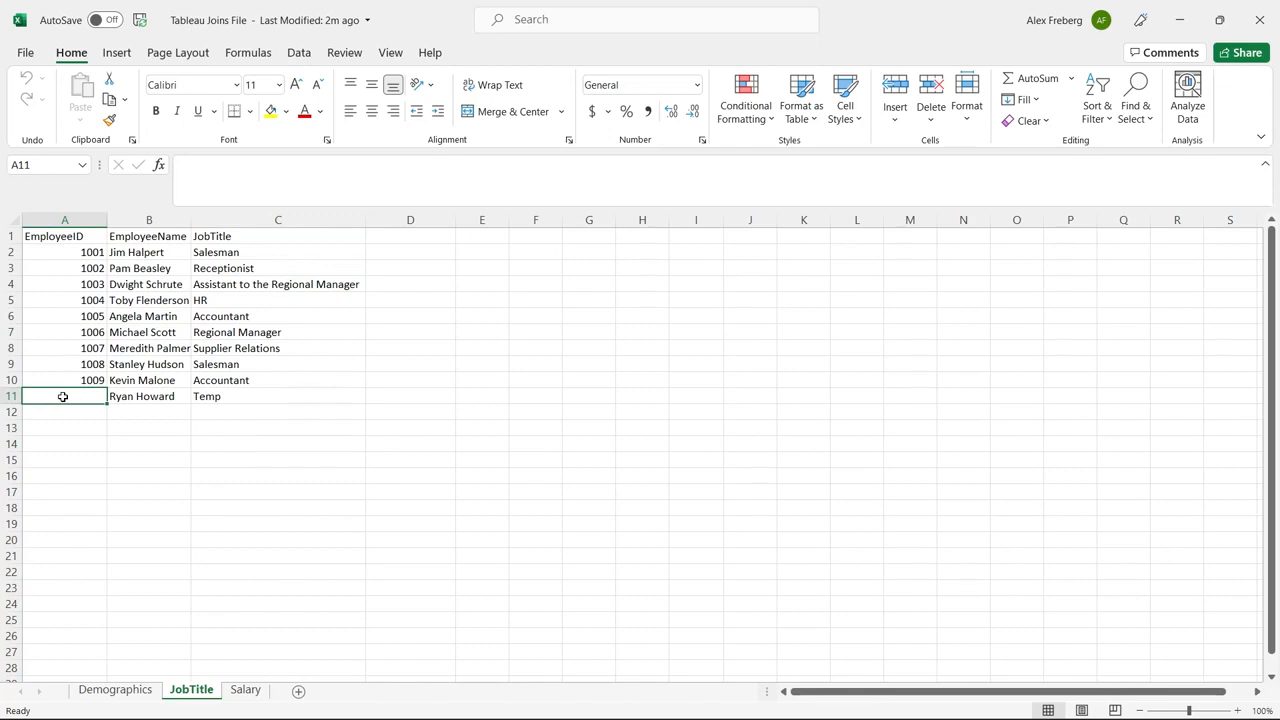
pyautogui.click(247, 690)
pyautogui.moveTo(57, 254); pyautogui.dragTo(60, 349)
pyautogui.click(121, 258)
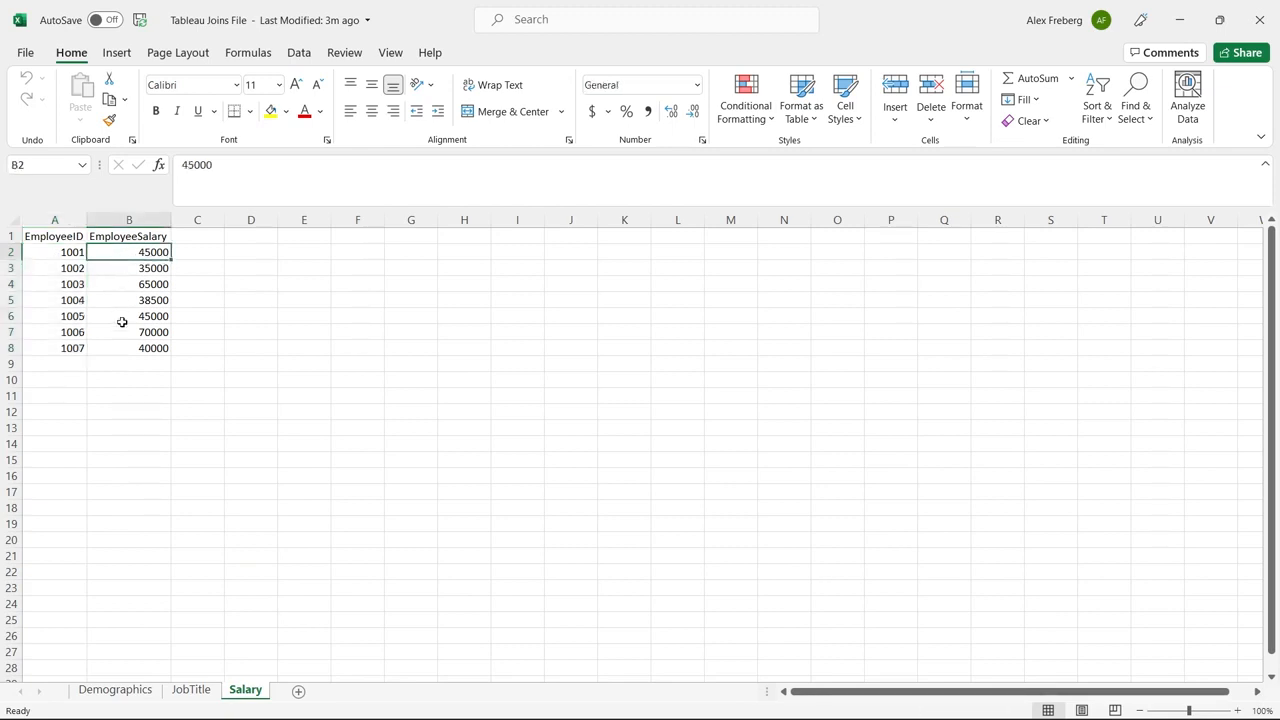
pyautogui.click(209, 697)
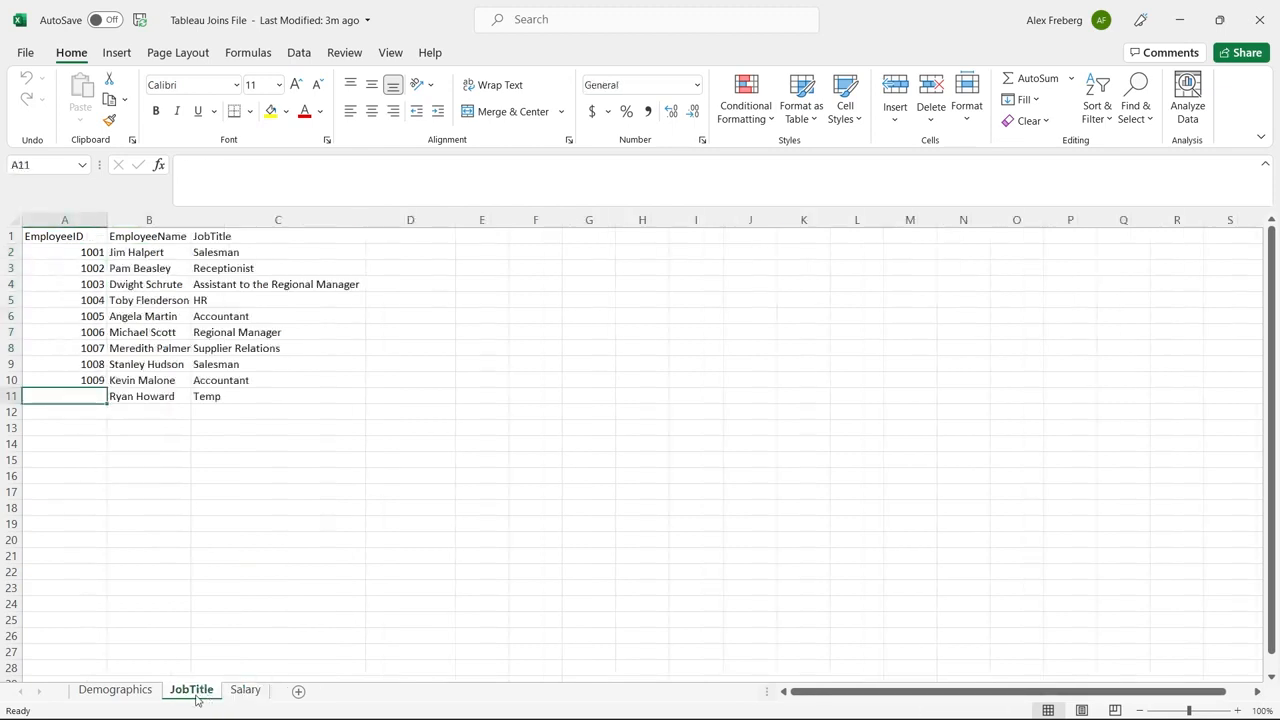
pyautogui.click(132, 695)
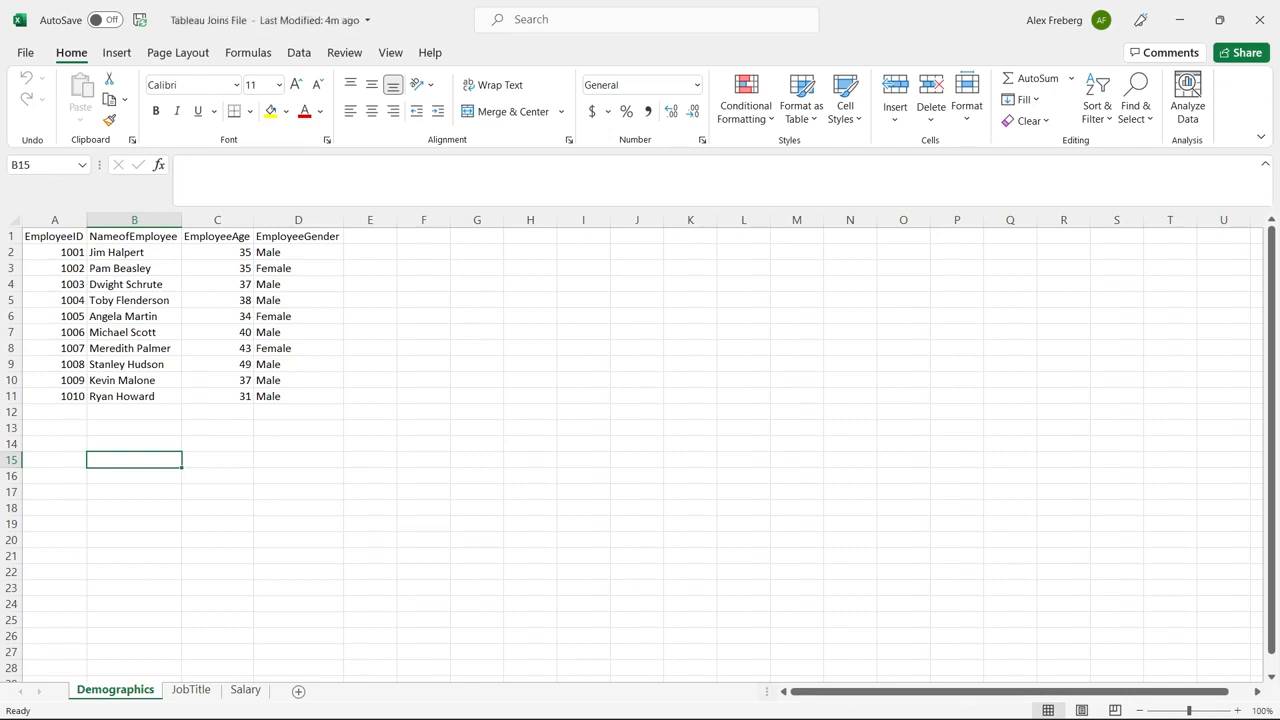
# Switch to Tableau Public and try to open the Tableau Joins File workbook as a Microsoft Excel connection
pyautogui.moveTo(700, 716)
pyautogui.click(749, 699)
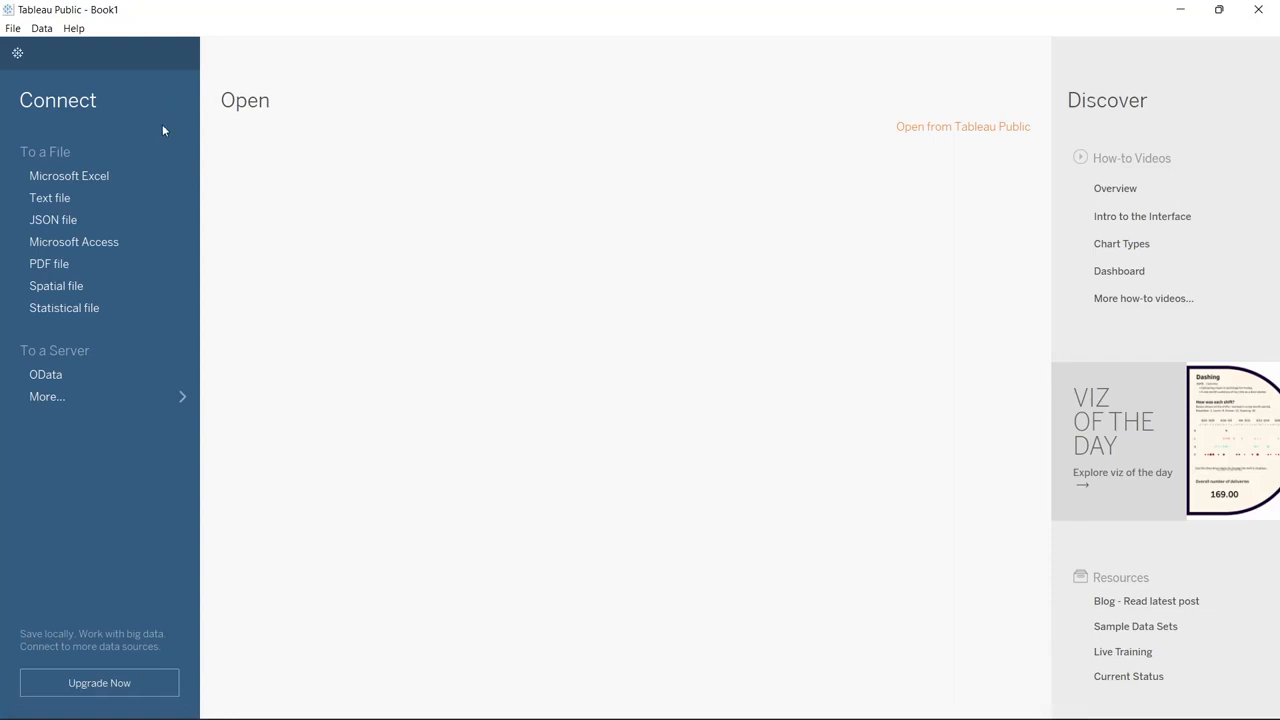
pyautogui.click(103, 175)
pyautogui.scroll(-3, 240, 291)
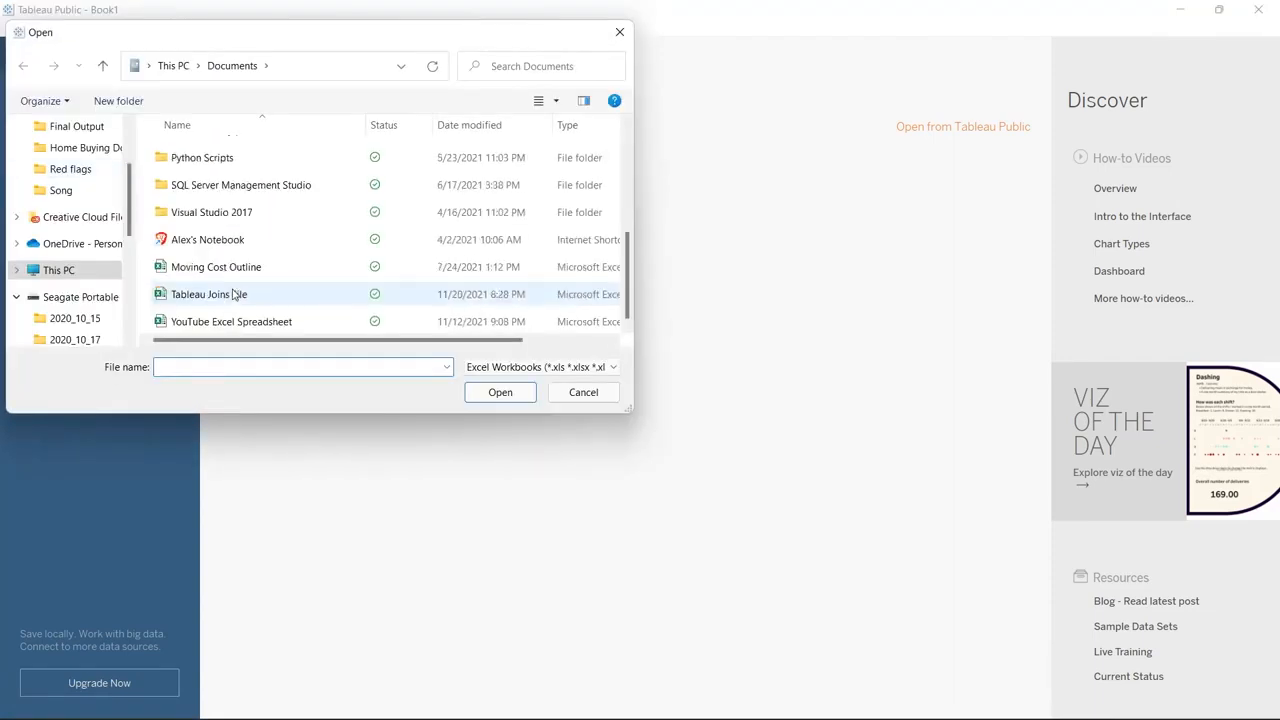
pyautogui.click(251, 294)
pyautogui.click(502, 394)
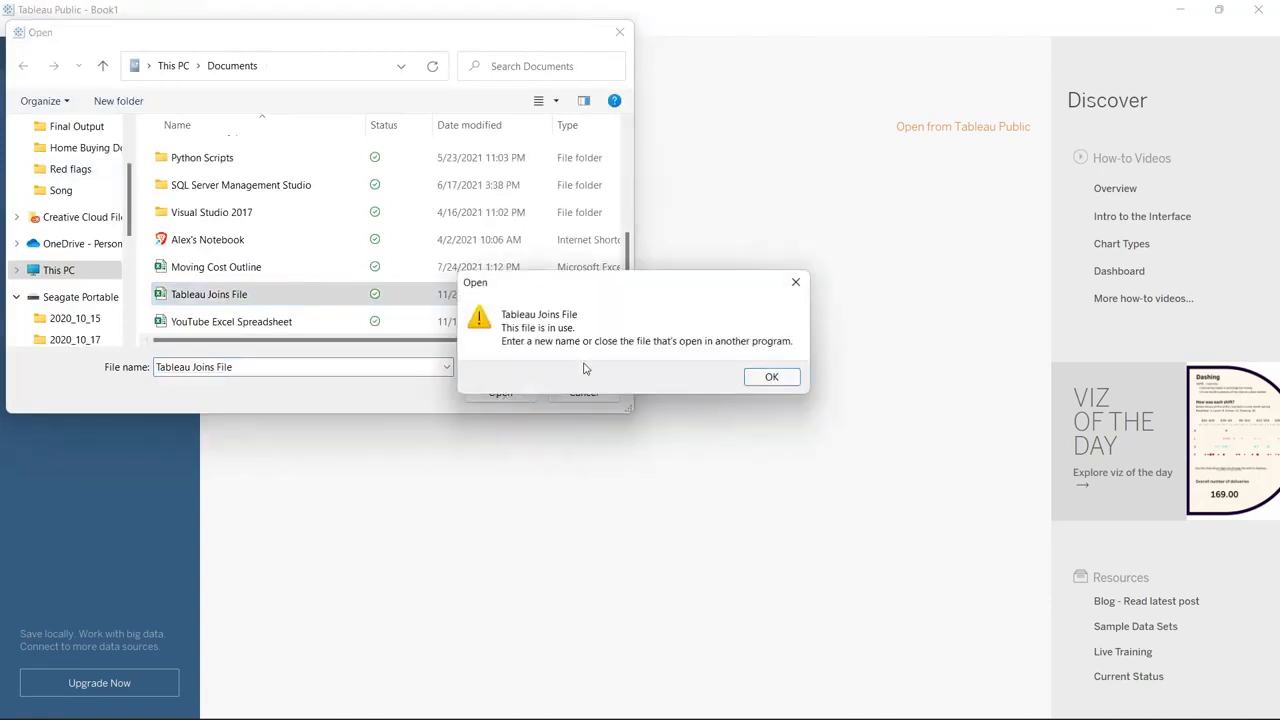
# Close the workbook in Excel and open Tableau Joins File from the still-open file dialog
pyautogui.click(770, 377)
pyautogui.click(786, 702)
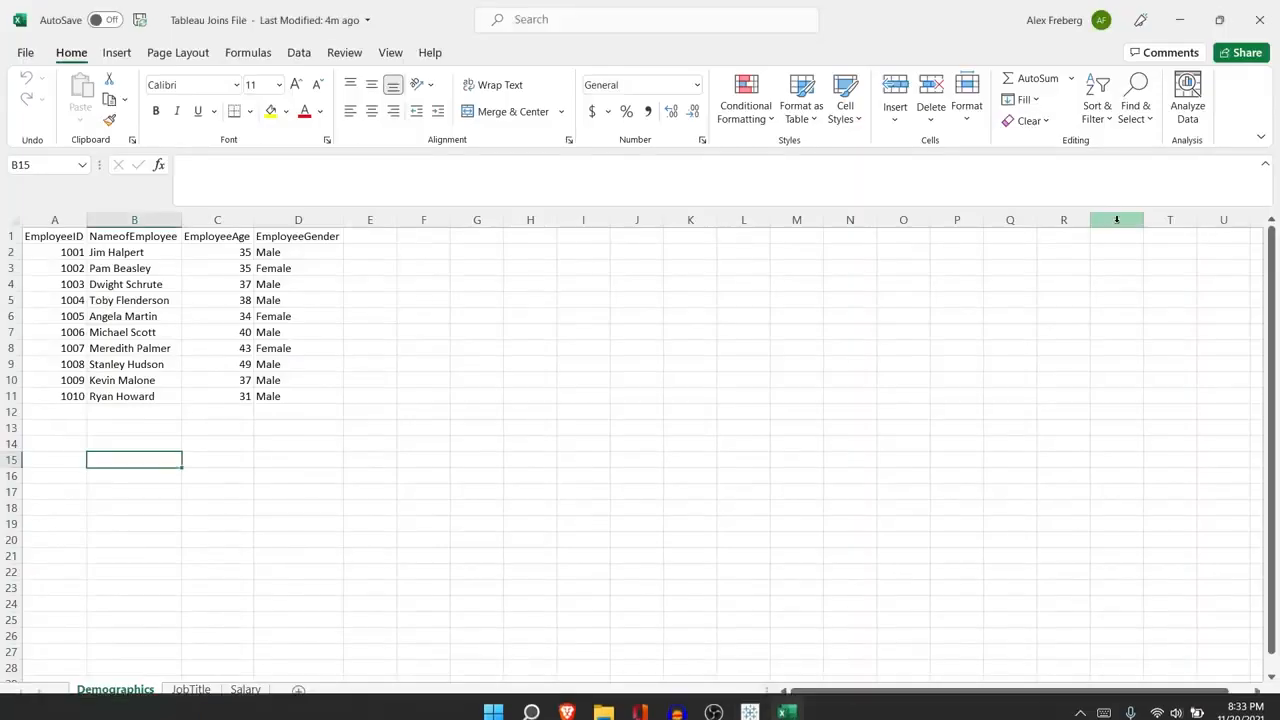
pyautogui.click(1258, 14)
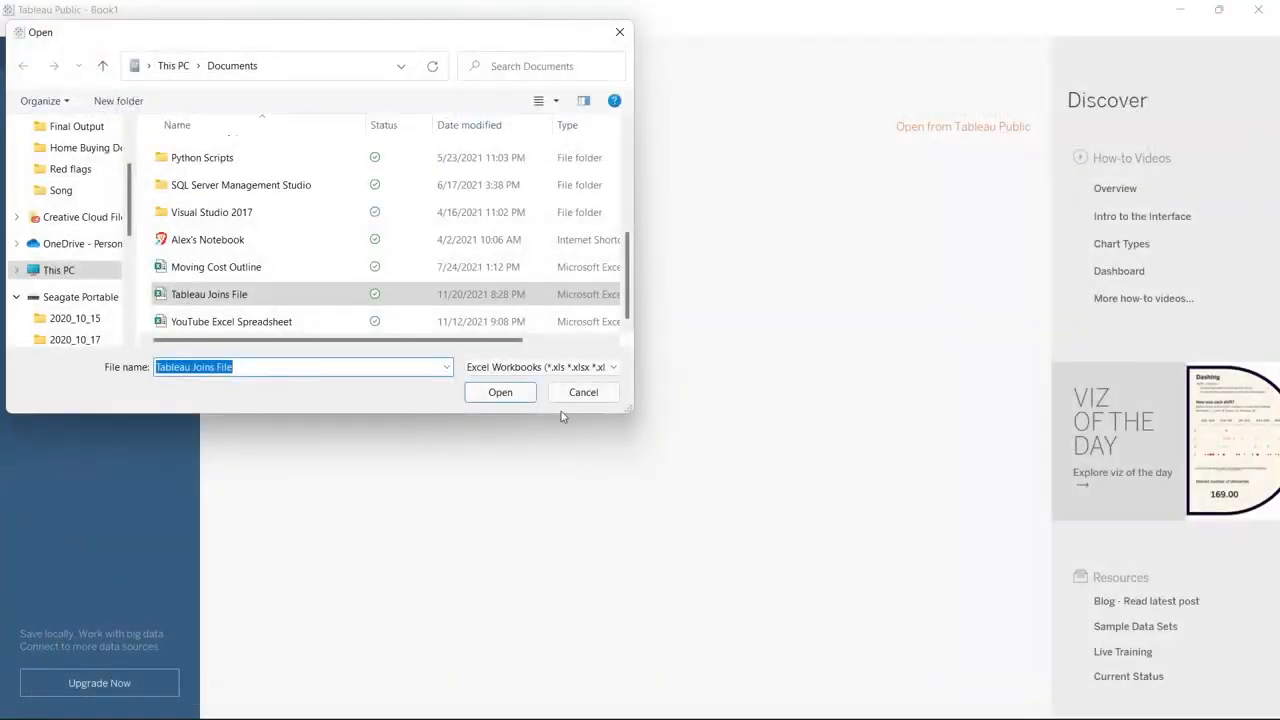
pyautogui.click(514, 391)
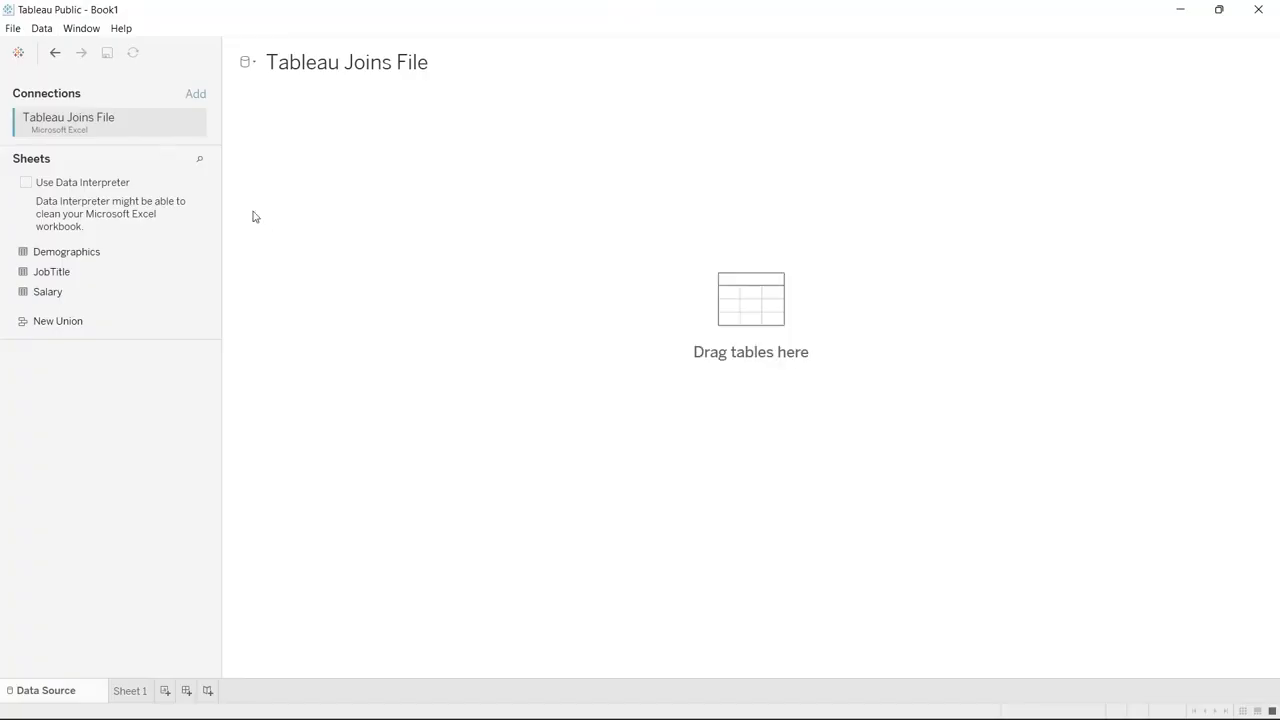
# Add the Demographics sheet to the data source canvas
pyautogui.moveTo(138, 254); pyautogui.dragTo(325, 200)
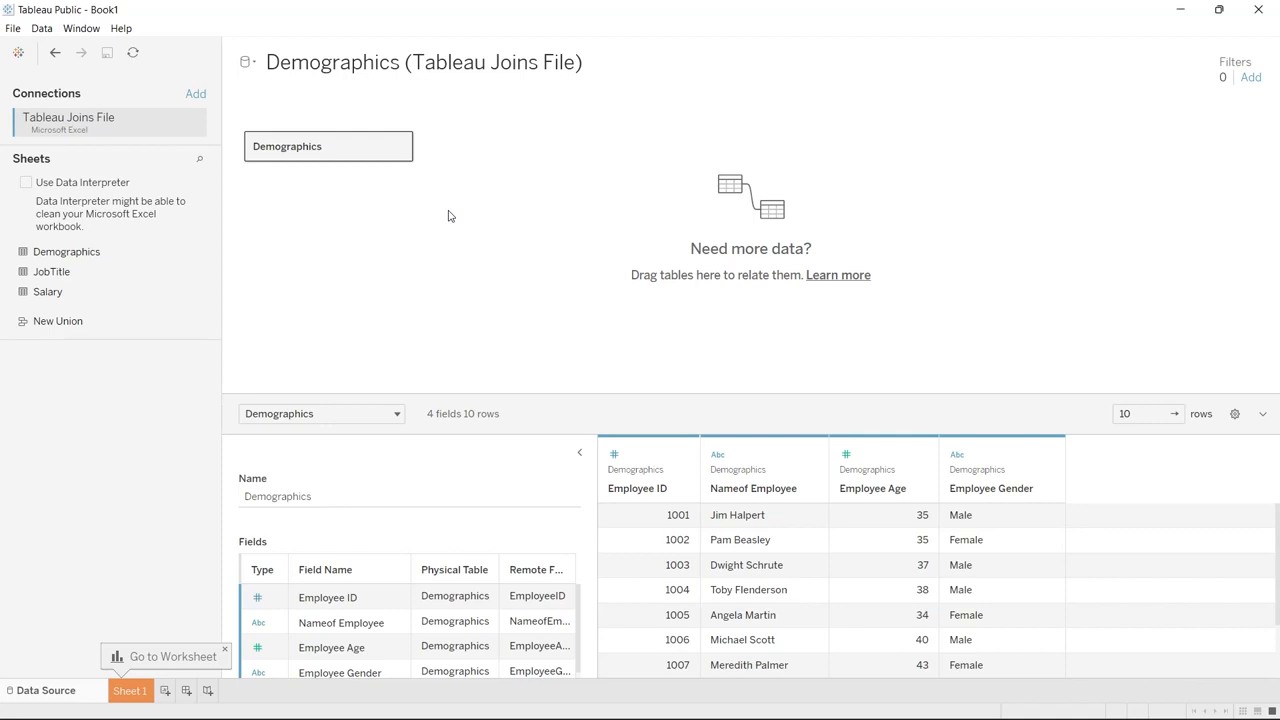
# Try relating the JobTitle sheet to Demographics, then remove the JobTitle table again
pyautogui.moveTo(112, 274); pyautogui.dragTo(540, 149)
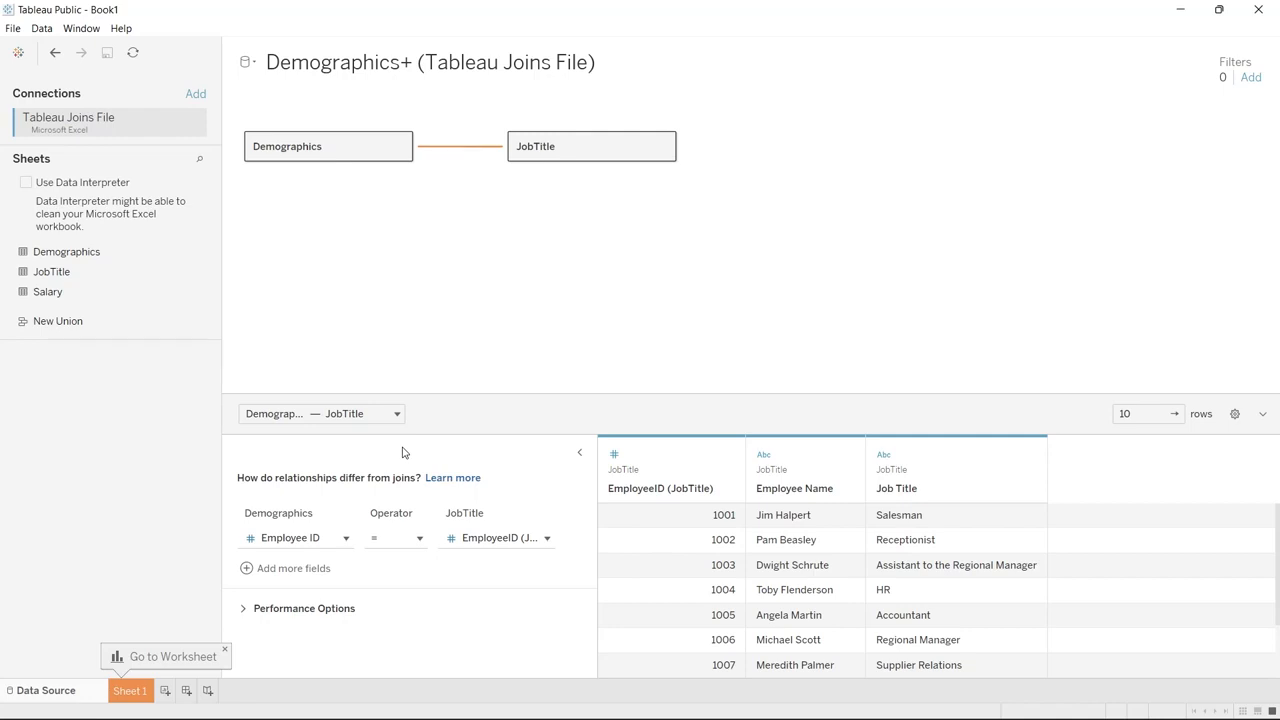
pyautogui.moveTo(563, 149); pyautogui.dragTo(123, 237)
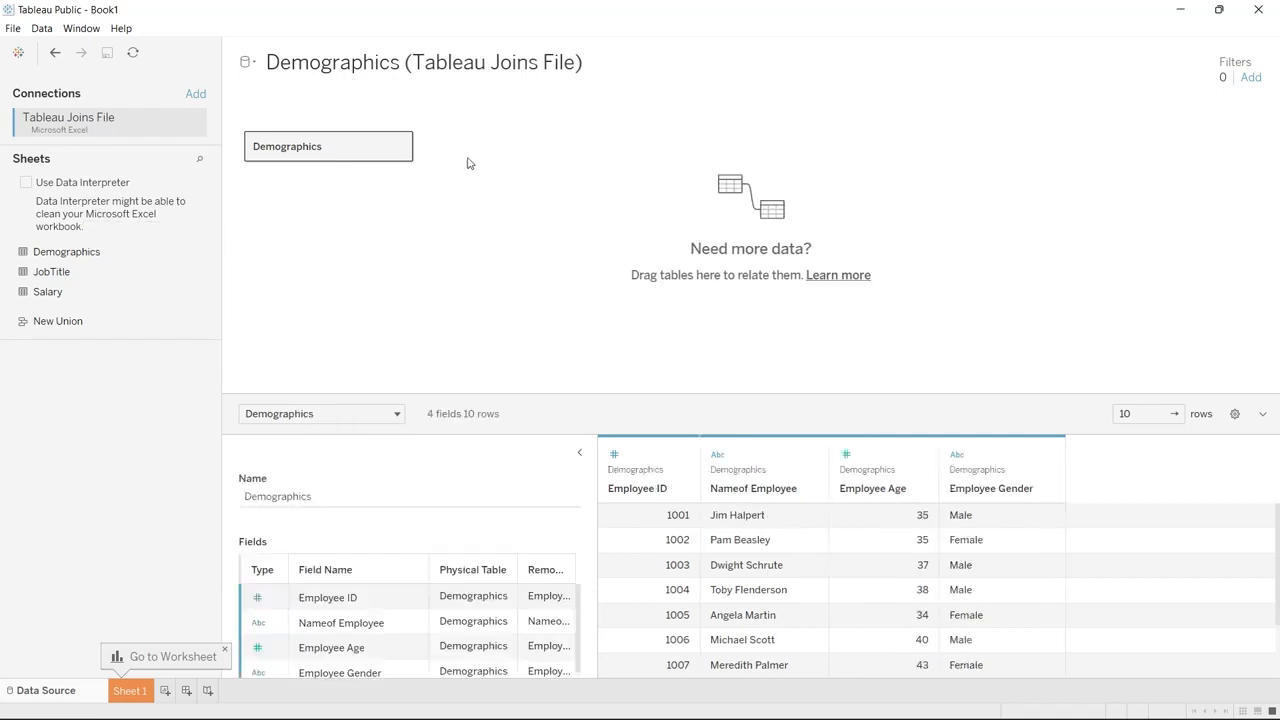
# Open the Demographics table and join the JobTitle sheet to it with the default inner join
pyautogui.click(401, 150)
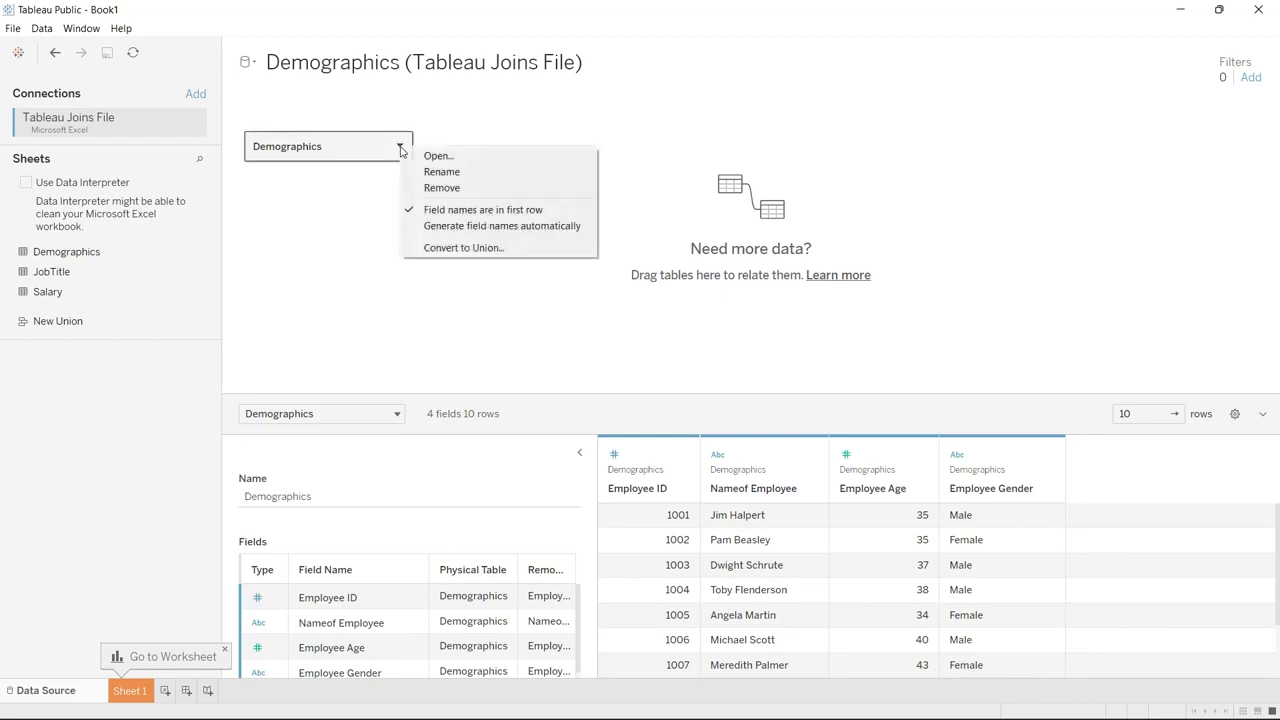
pyautogui.click(428, 158)
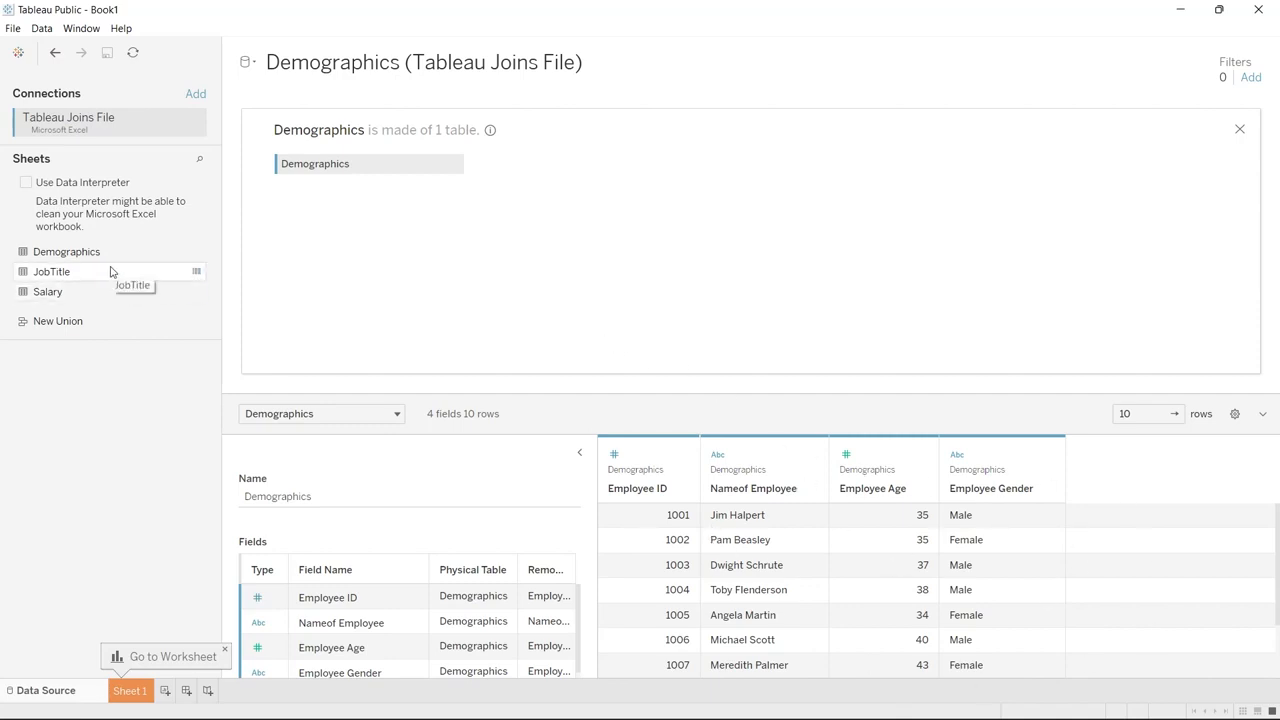
pyautogui.moveTo(112, 272); pyautogui.dragTo(585, 168)
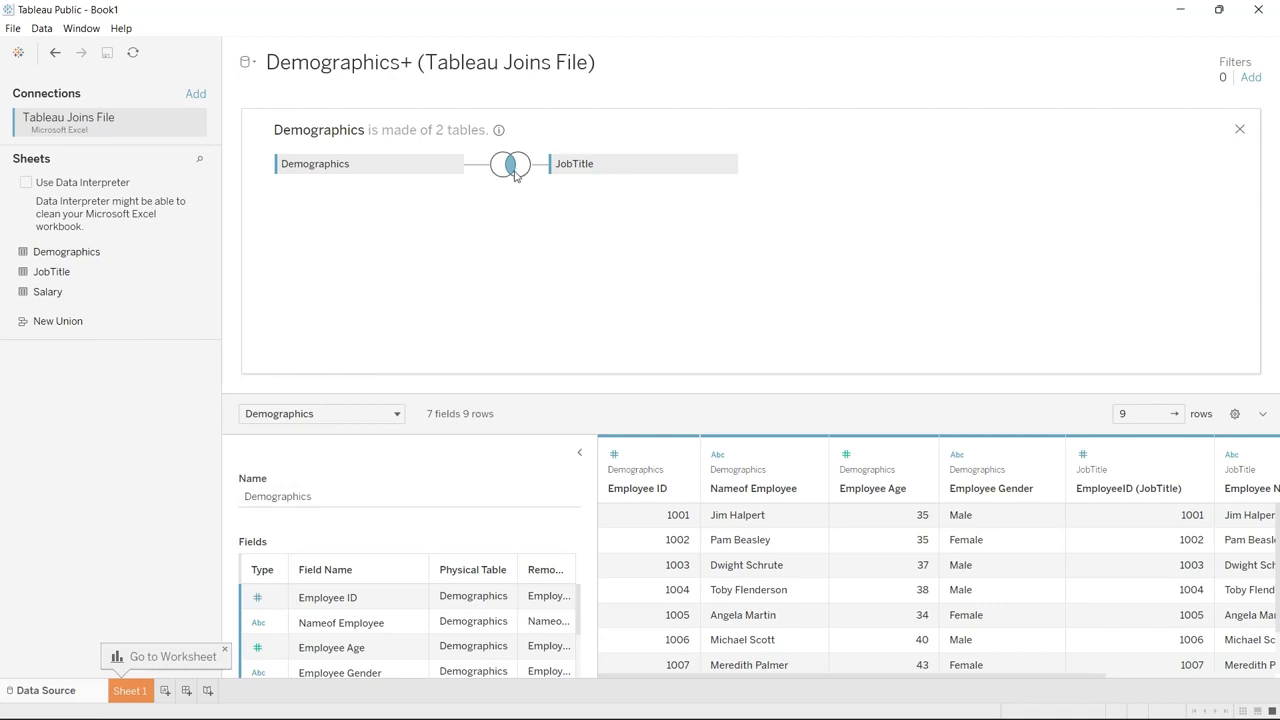
pyautogui.moveTo(515, 175)
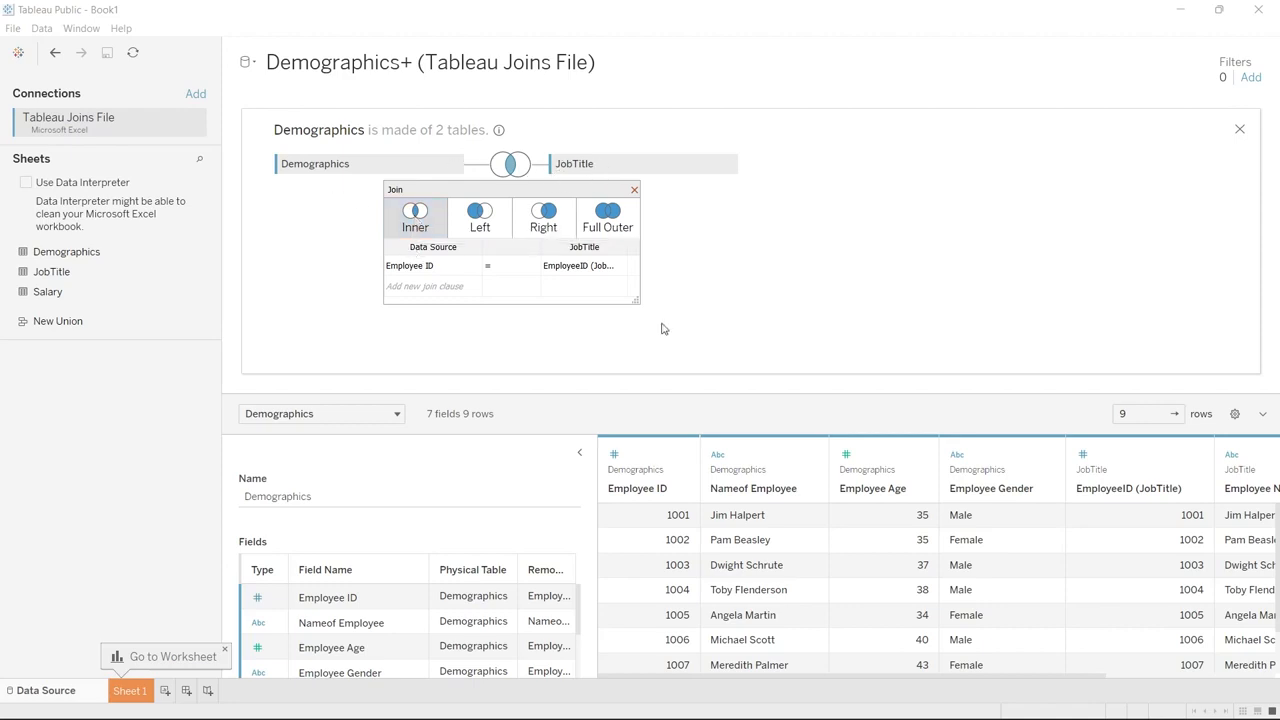
pyautogui.click(705, 330)
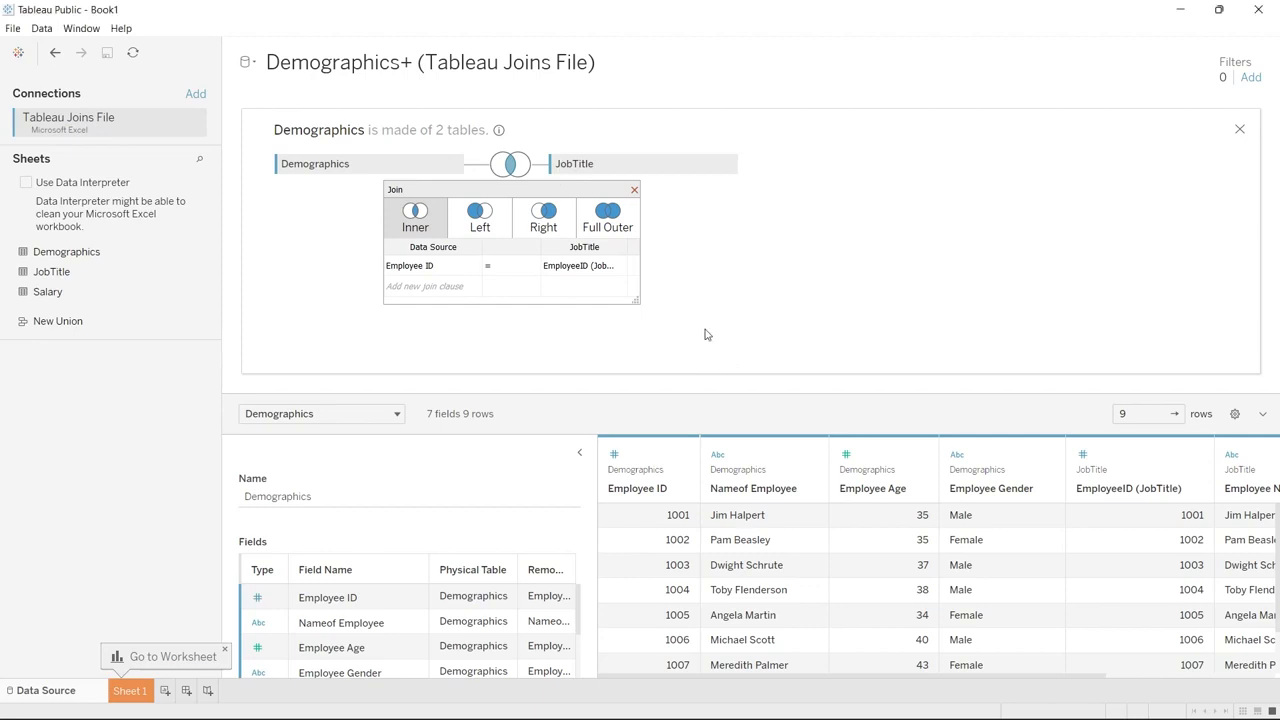
pyautogui.click(633, 190)
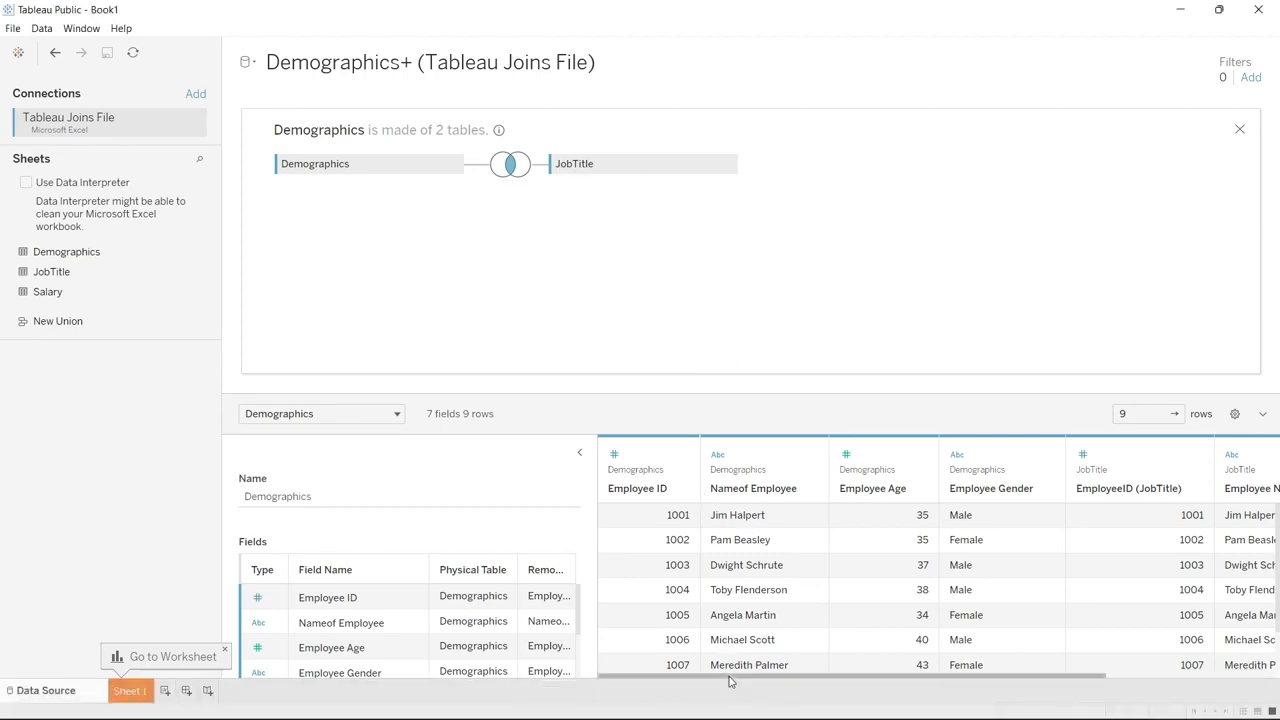
# Examine the joined rows and columns in the data preview grid
pyautogui.moveTo(730, 682)
pyautogui.mouseDown()
pyautogui.moveTo(900, 670)
pyautogui.moveTo(738, 671)
pyautogui.mouseUp()
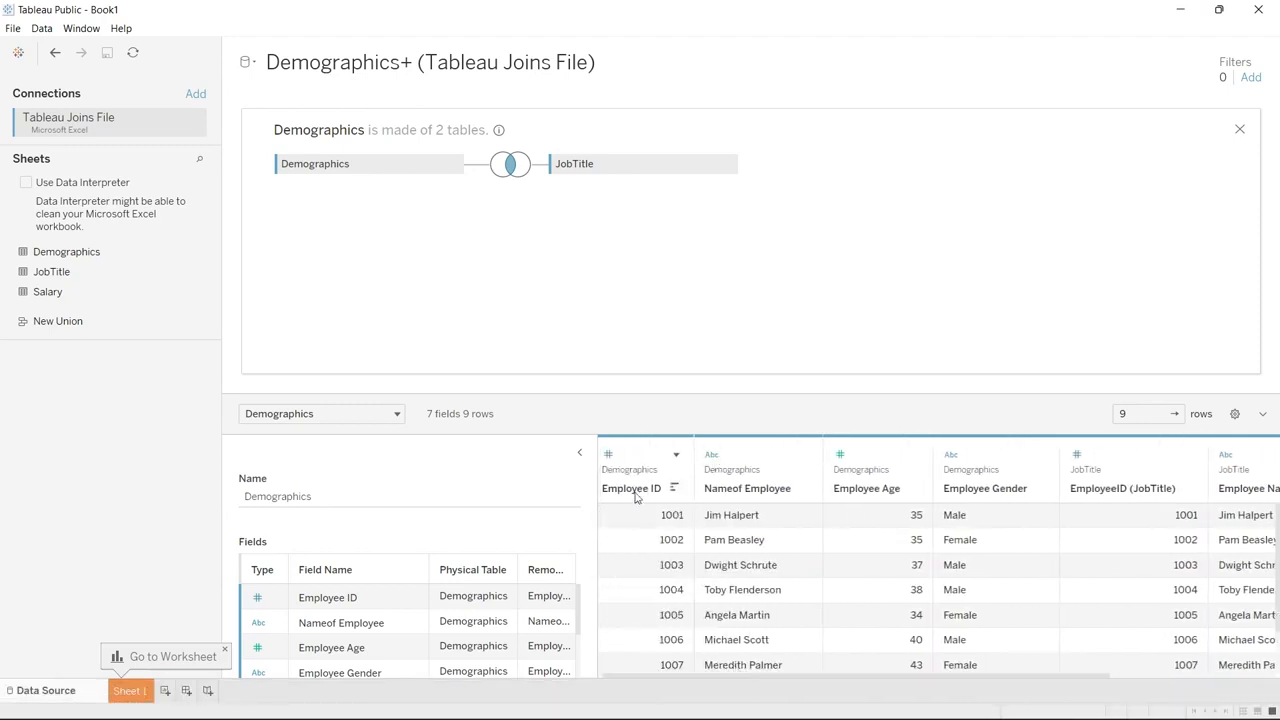
pyautogui.hscroll(2, 1000, 574)
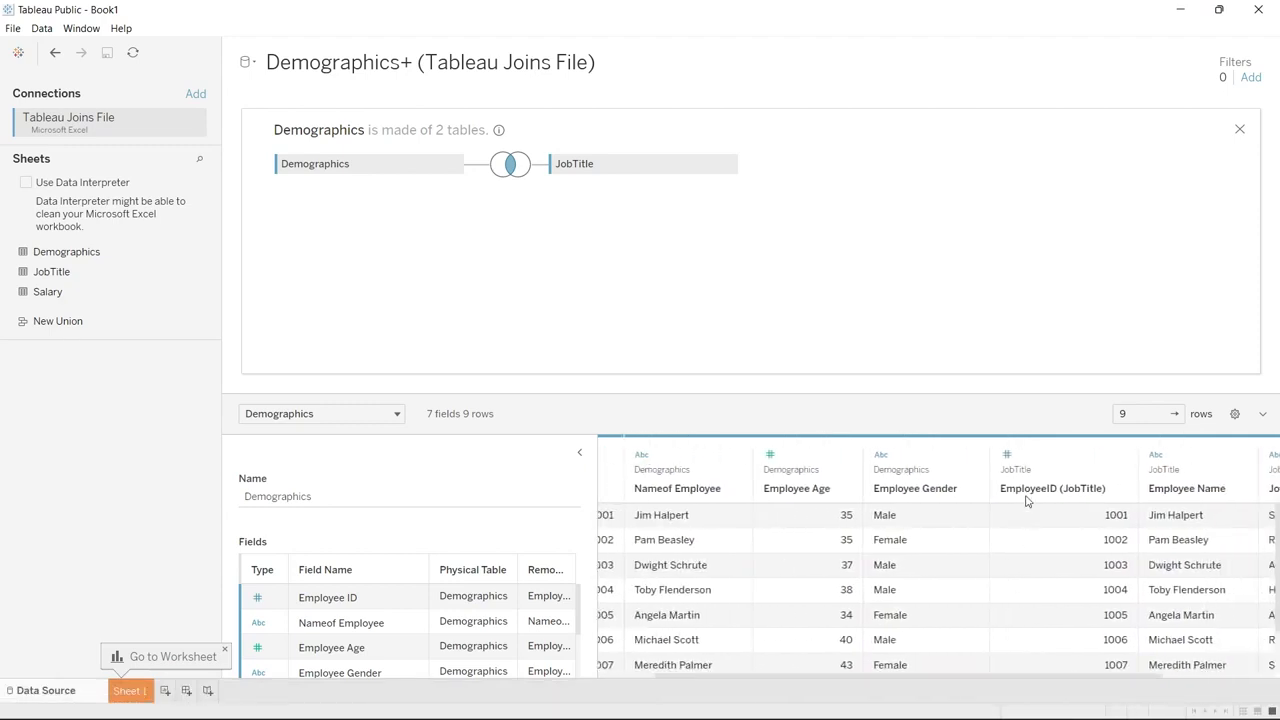
pyautogui.hscroll(-2, 1043, 543)
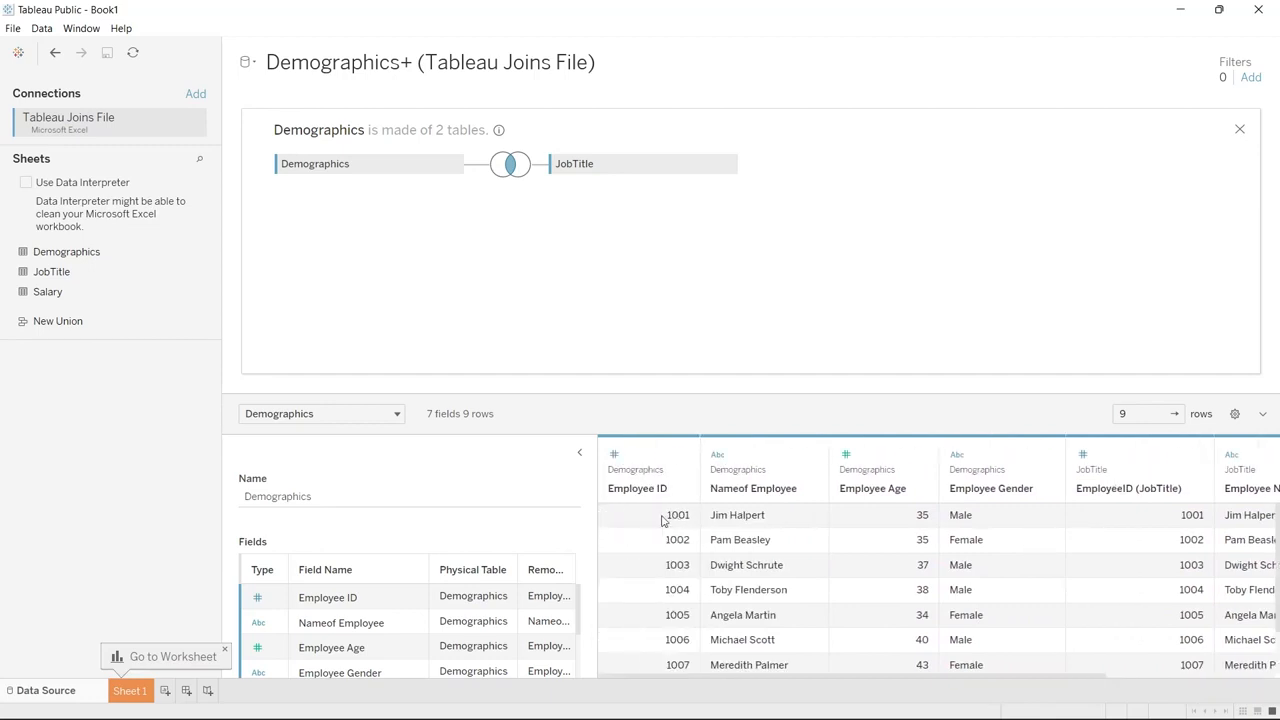
pyautogui.scroll(-2, 662, 520)
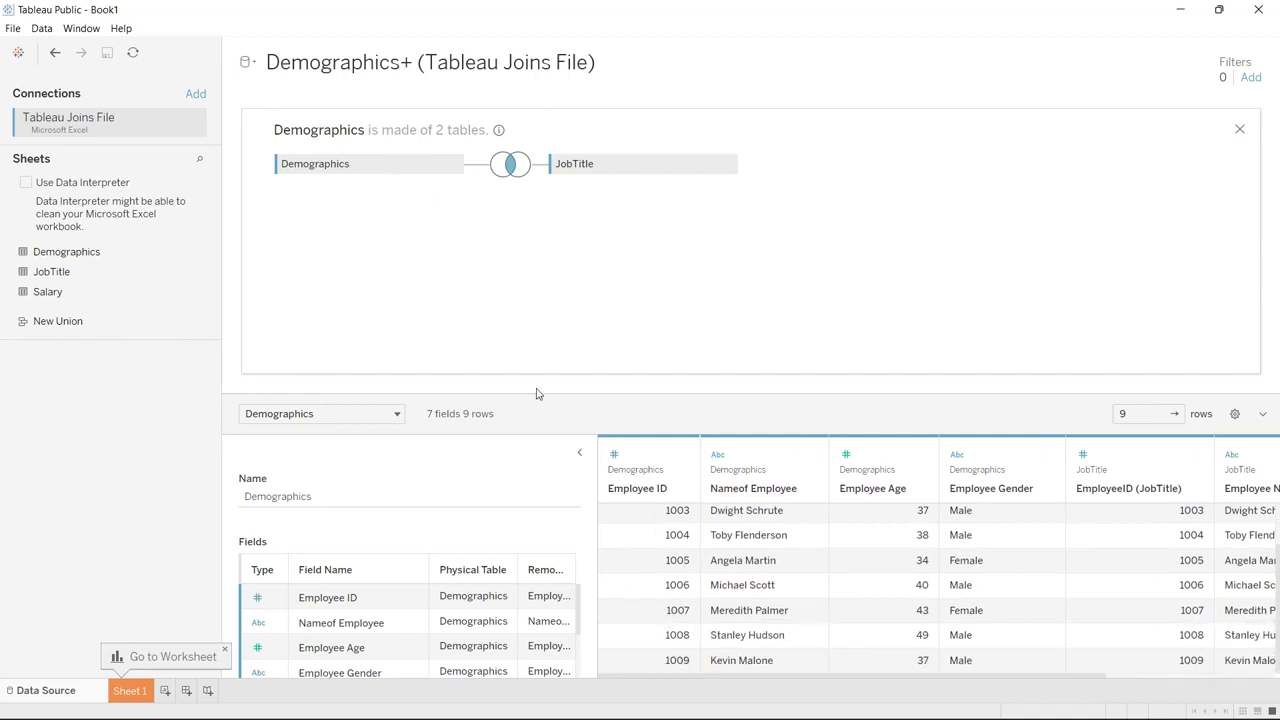
pyautogui.click(657, 583)
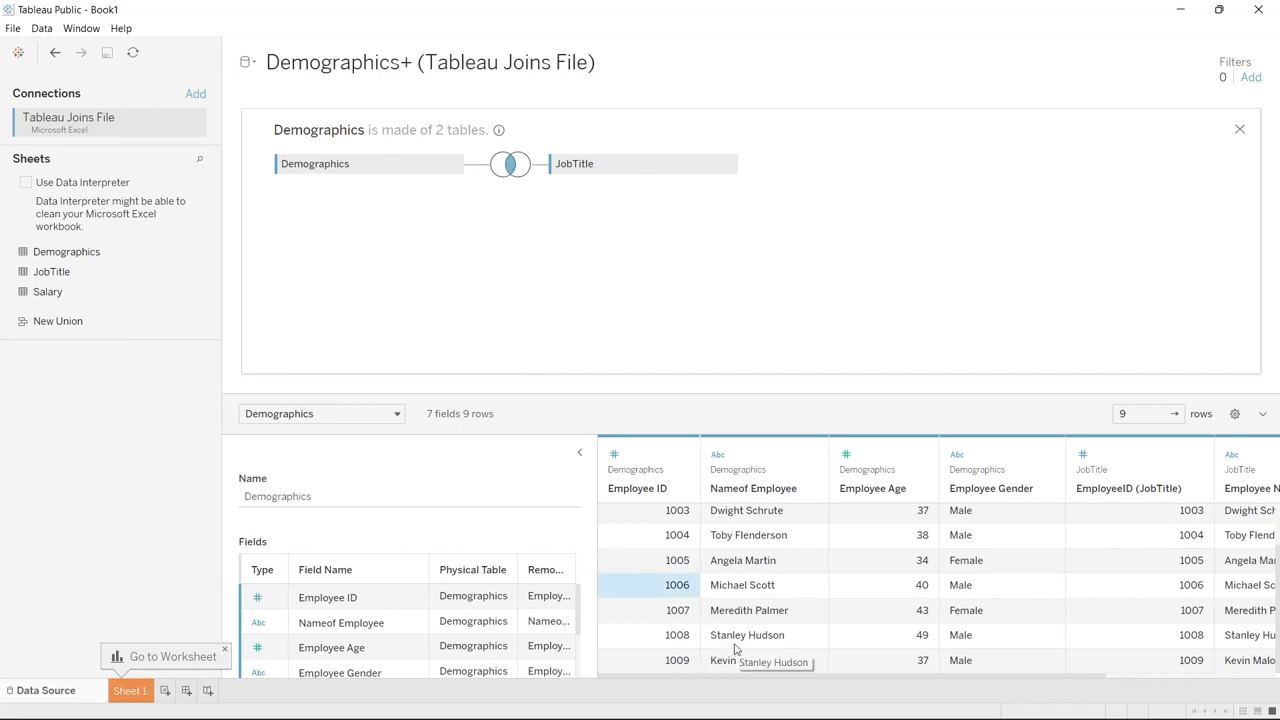
pyautogui.hscroll(3, 735, 648)
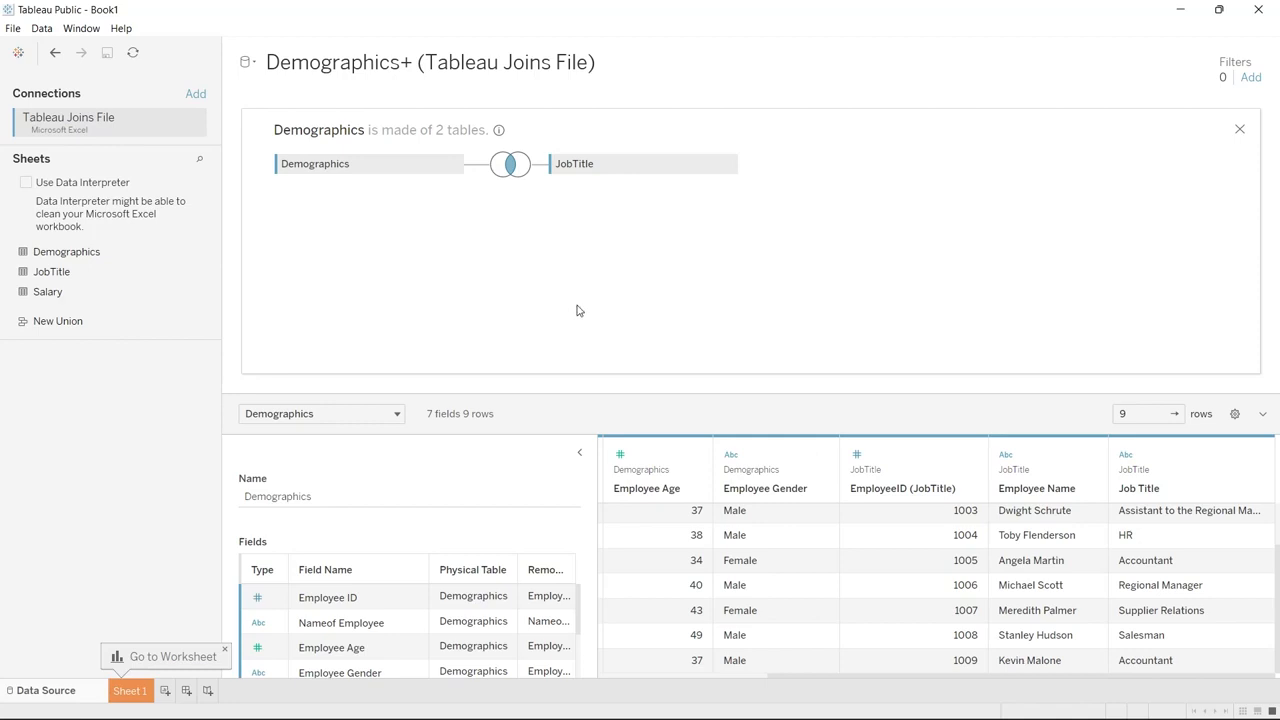
pyautogui.hscroll(-5, 757, 604)
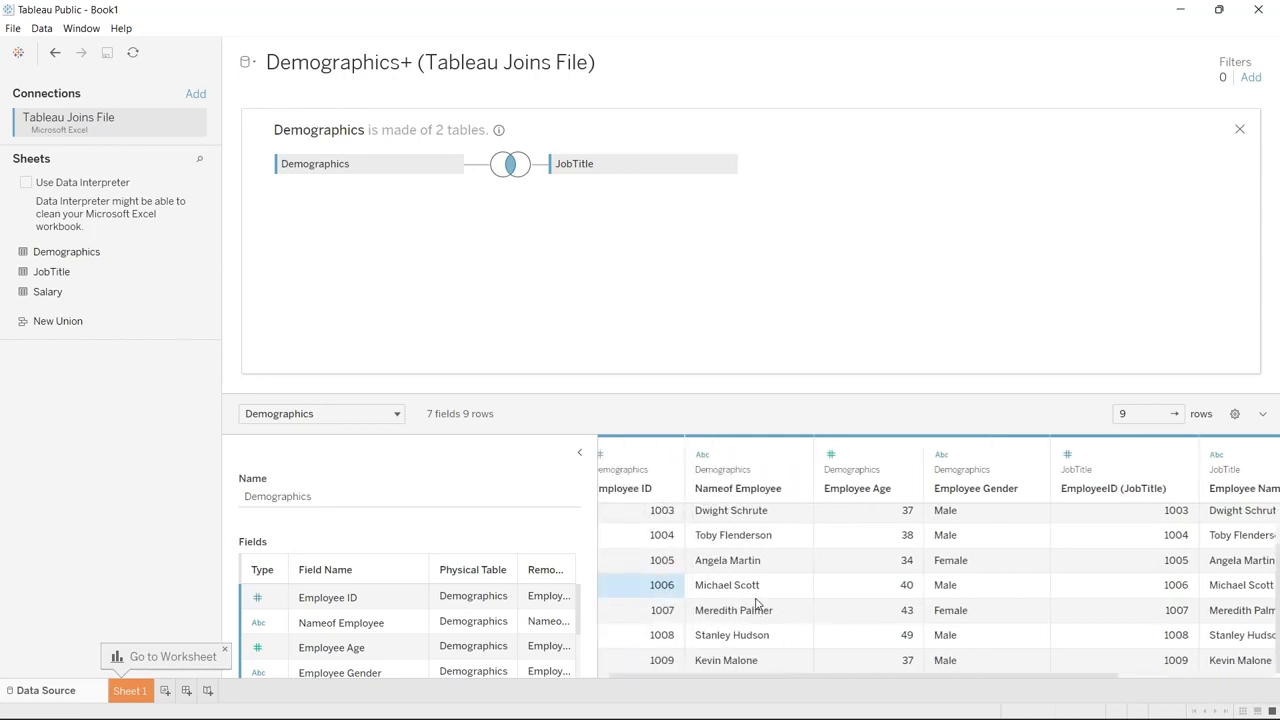
# Change the join between Demographics and JobTitle to a Right join and review the preview rows
pyautogui.click(509, 165)
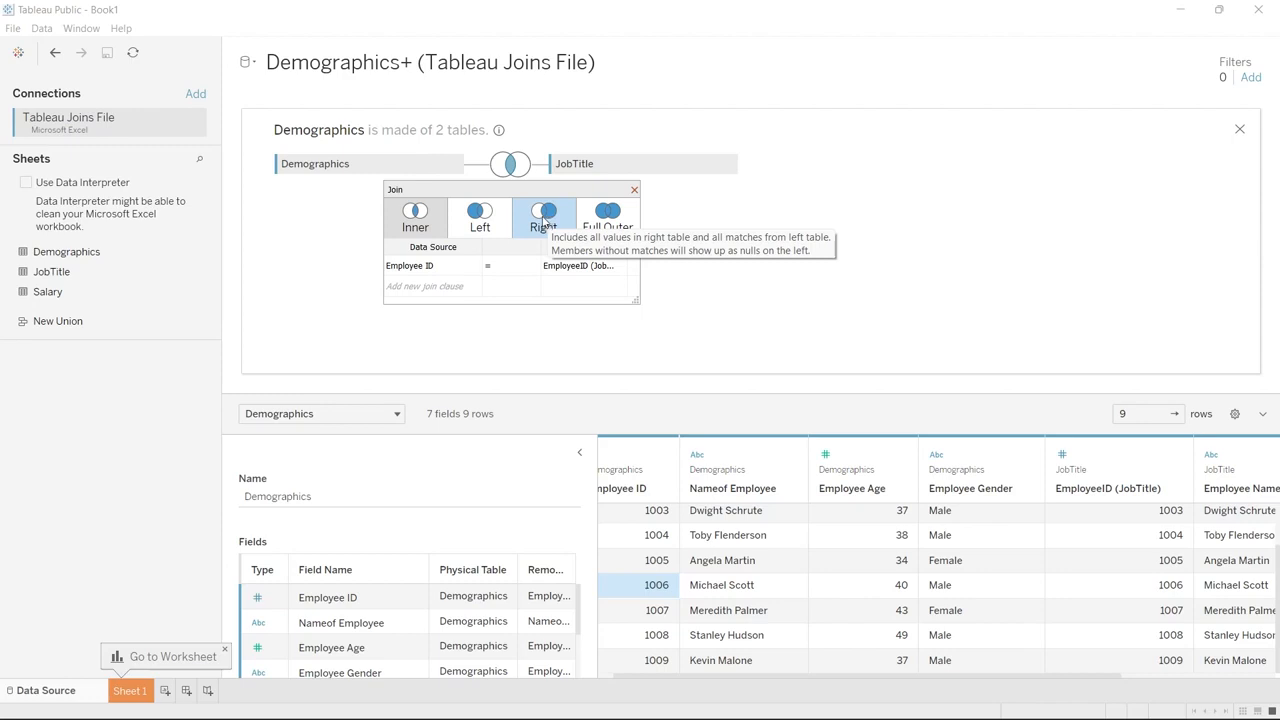
pyautogui.click(545, 222)
pyautogui.scroll(-3, 758, 598)
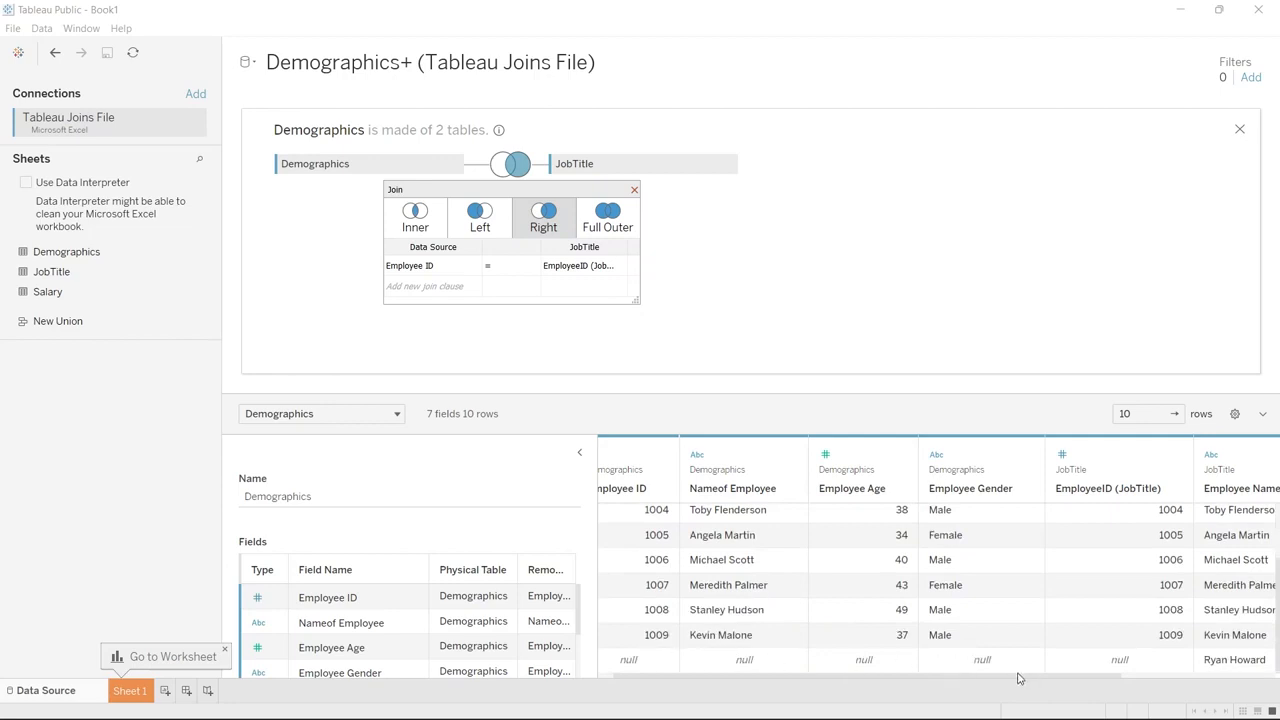
pyautogui.moveTo(1018, 678); pyautogui.dragTo(1160, 686)
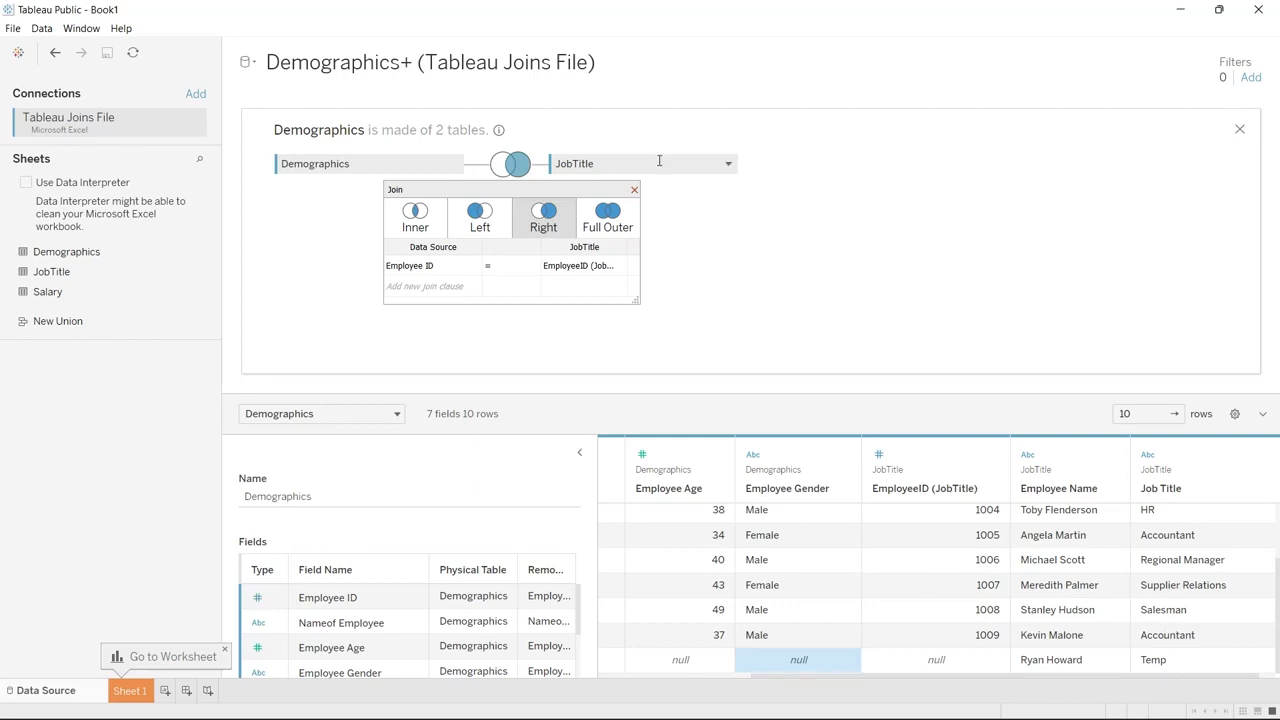
pyautogui.hscroll(-1, 617, 247)
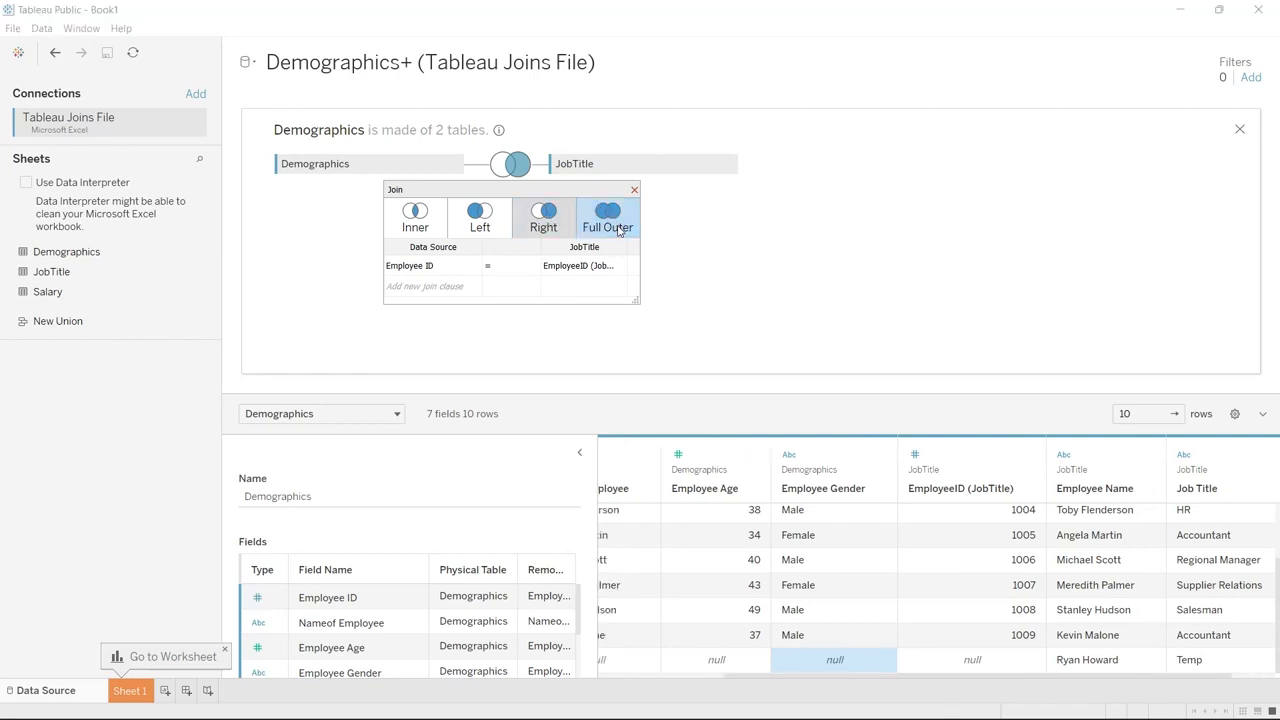
# Change the join between Demographics and JobTitle to Full Outer and review the preview rows and columns
pyautogui.click(618, 229)
pyautogui.scroll(-2, 718, 615)
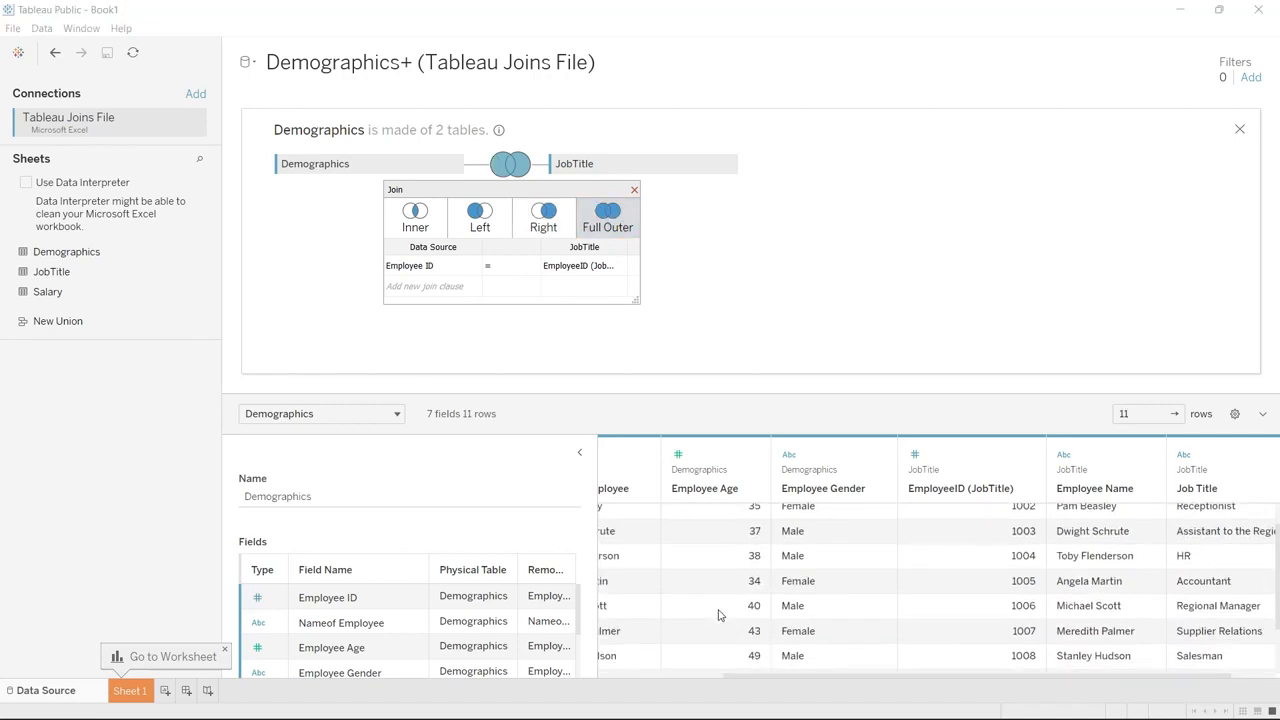
pyautogui.hscroll(-3, 718, 615)
pyautogui.scroll(-2, 718, 615)
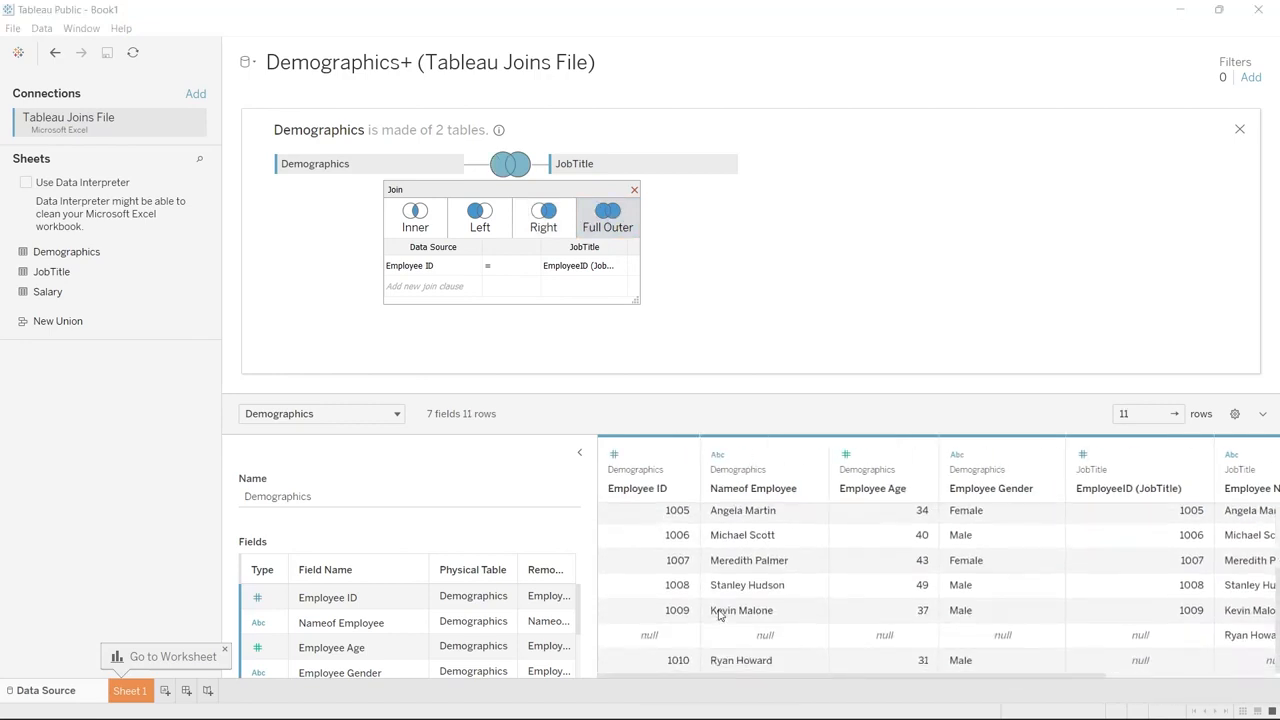
pyautogui.hscroll(2, 718, 615)
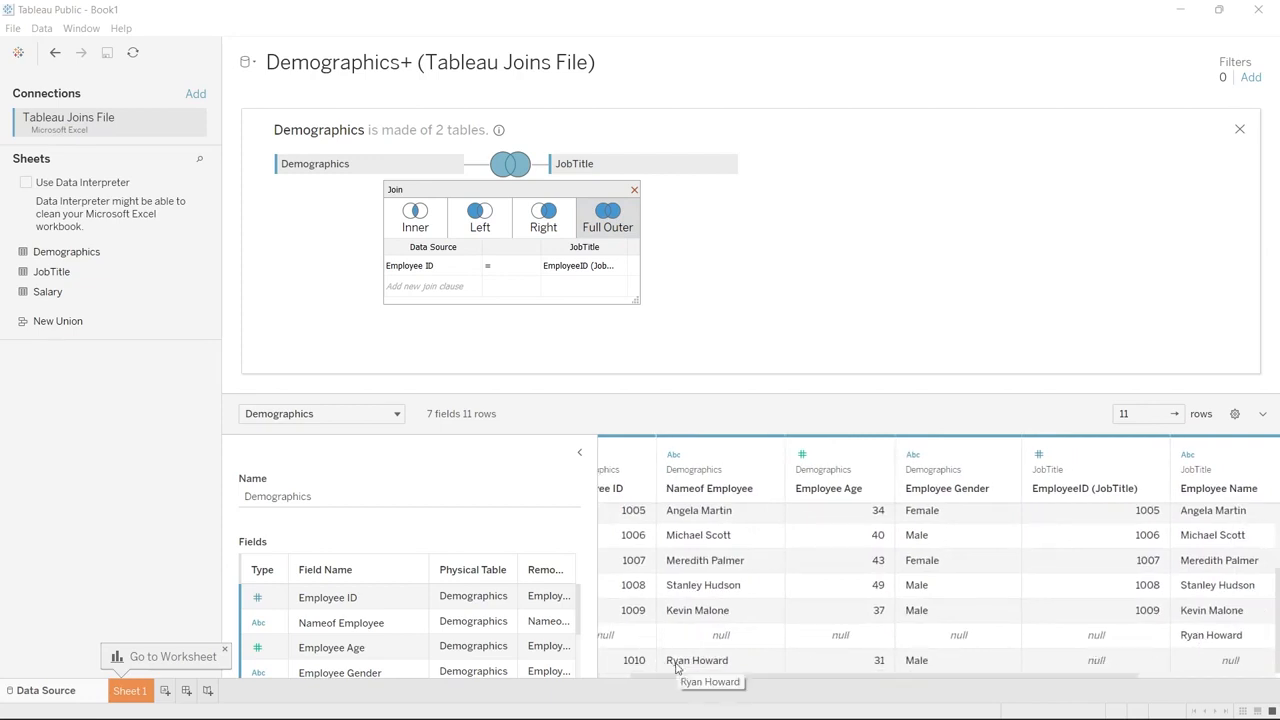
pyautogui.hscroll(-2, 676, 668)
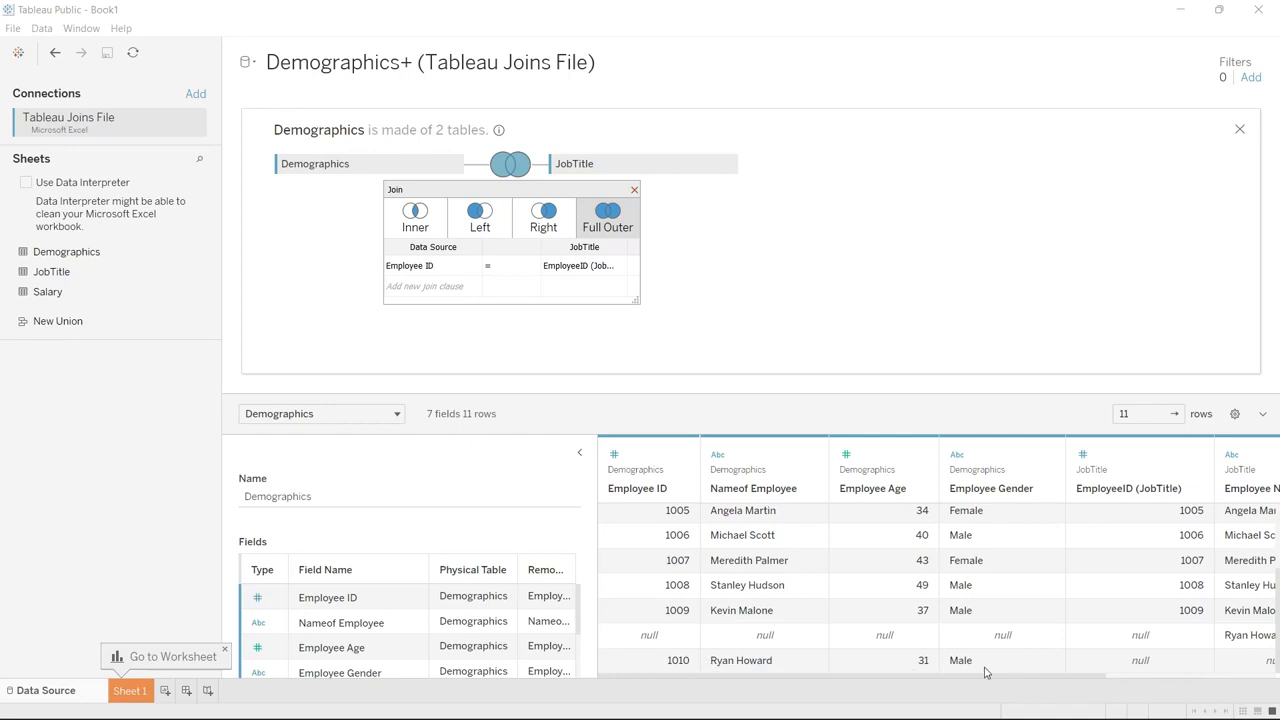
pyautogui.hscroll(5, 990, 681)
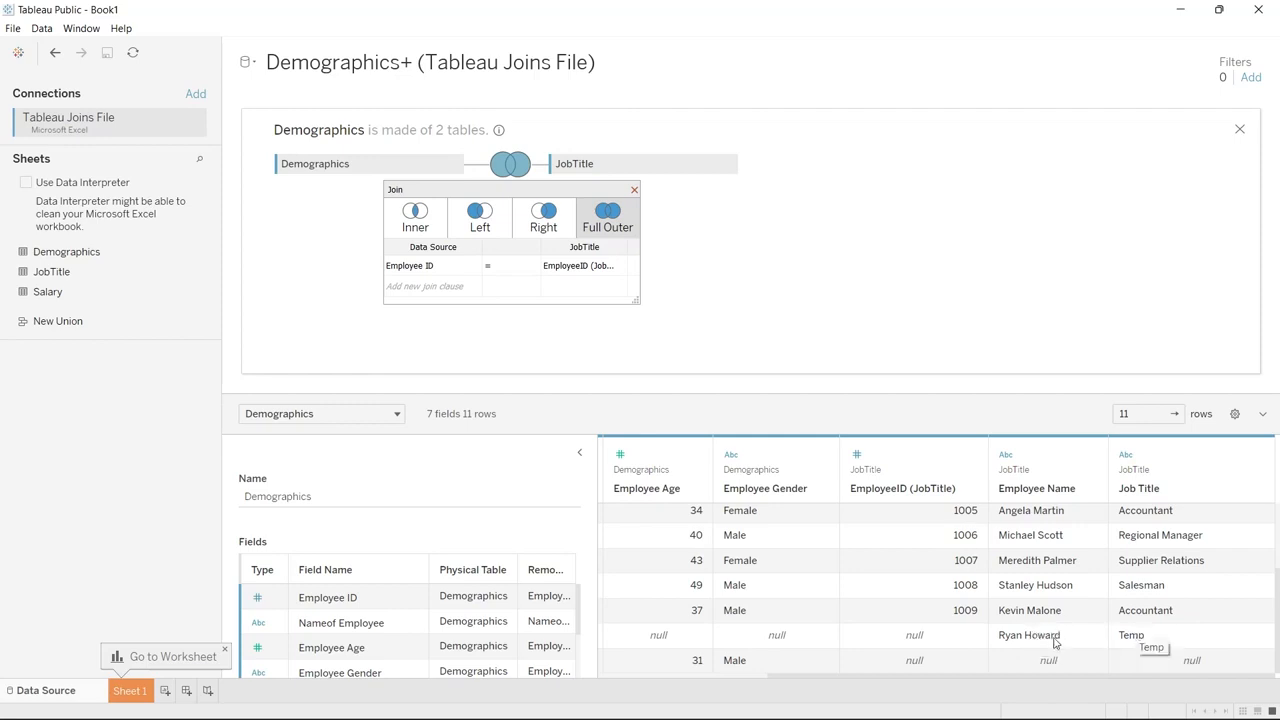
pyautogui.click(929, 672)
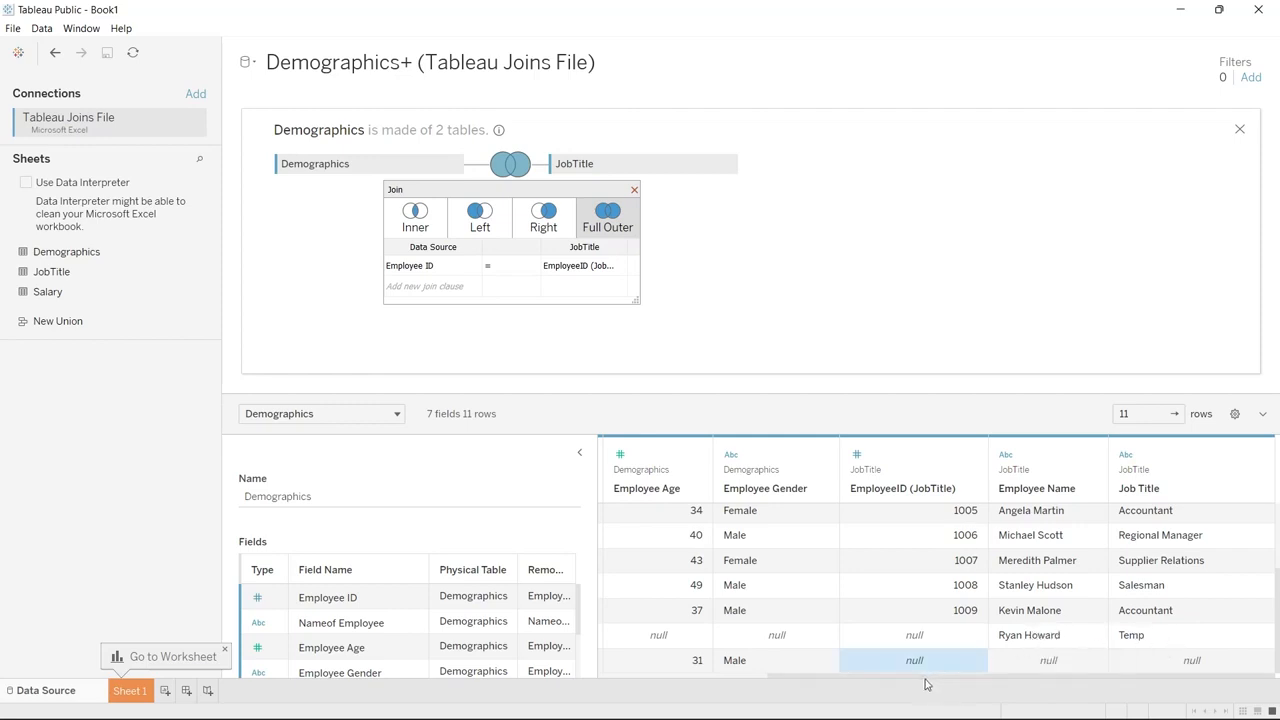
pyautogui.moveTo(918, 680); pyautogui.dragTo(745, 679)
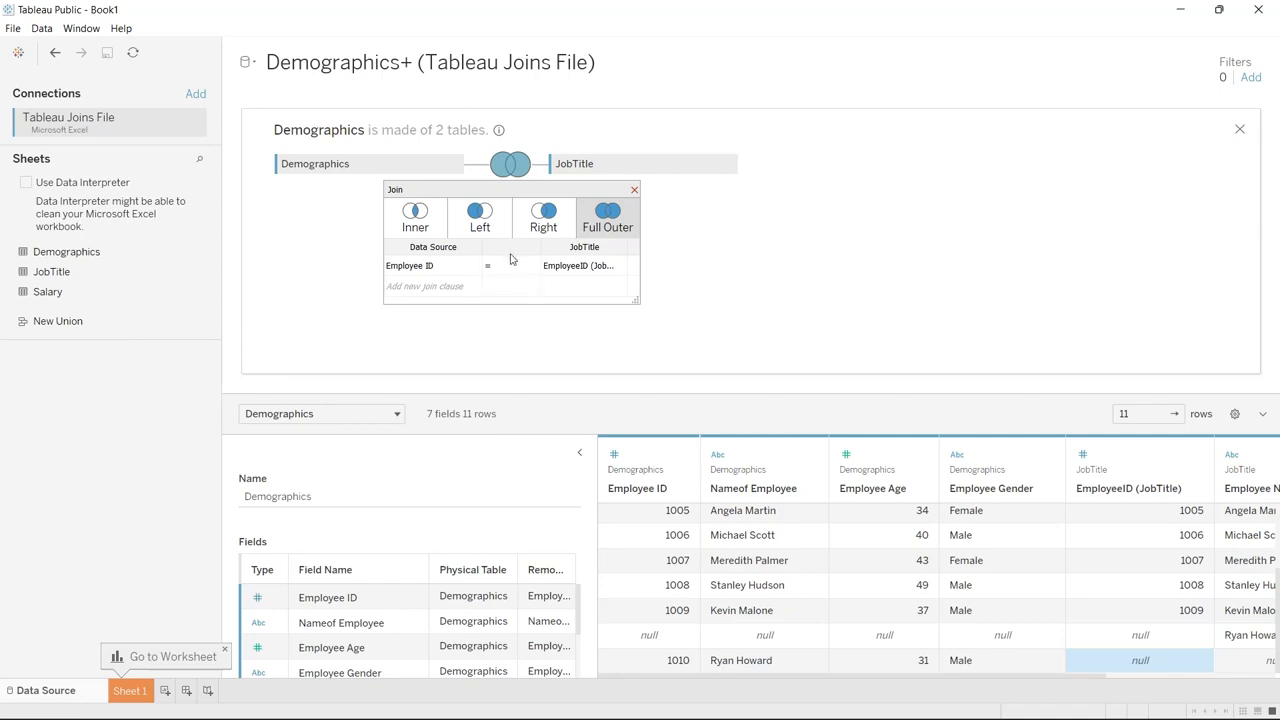
# Switch the join type to Left and review the preview rows
pyautogui.click(488, 230)
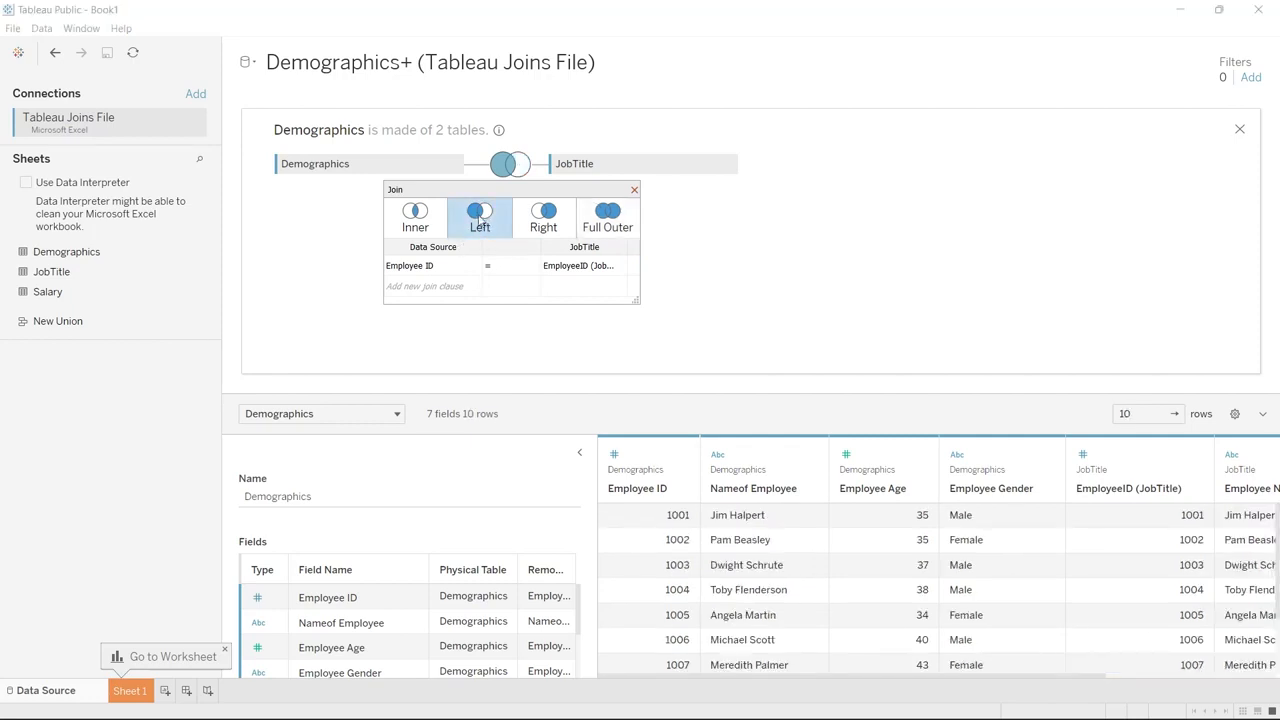
pyautogui.scroll(-3, 703, 614)
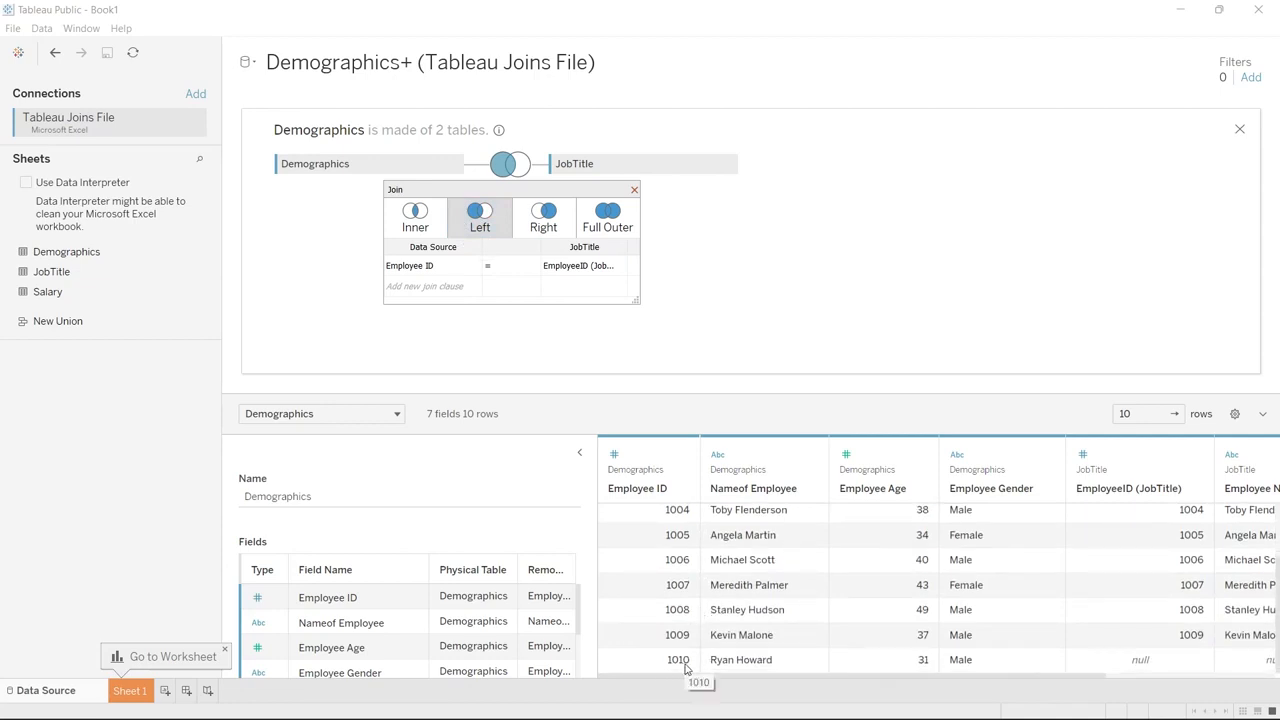
pyautogui.moveTo(686, 679); pyautogui.dragTo(917, 679)
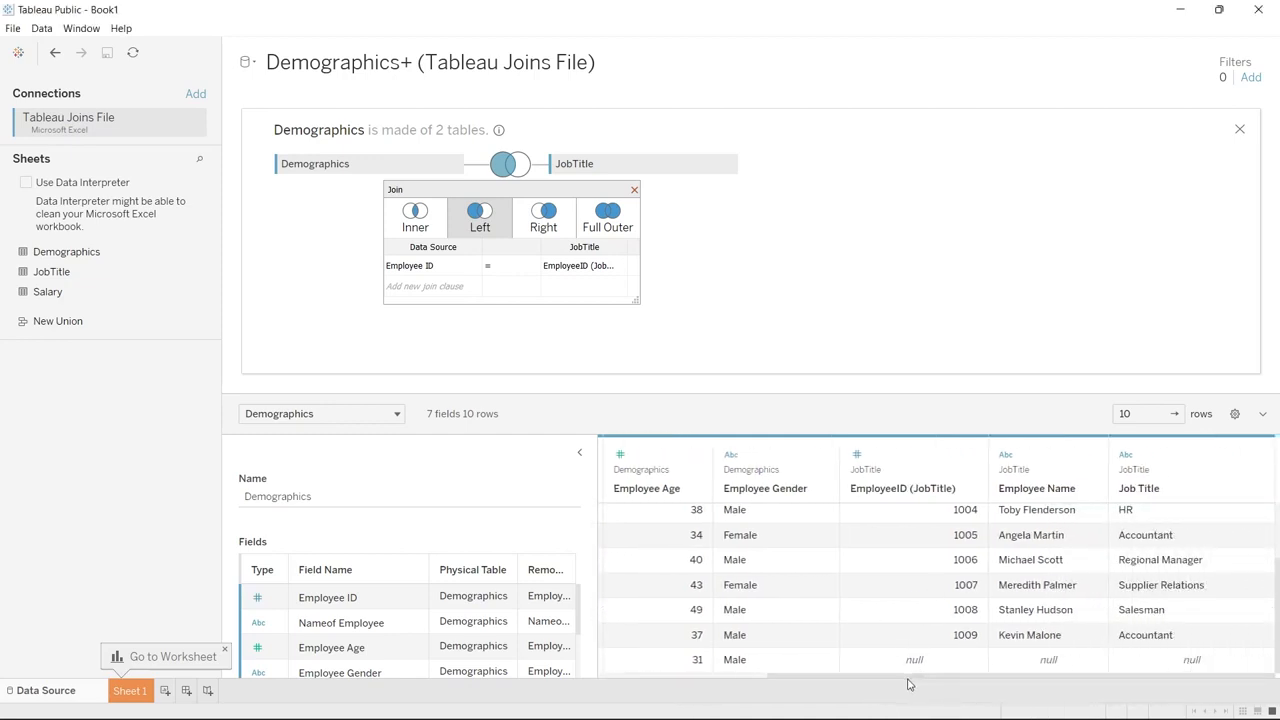
pyautogui.moveTo(909, 679); pyautogui.dragTo(739, 679)
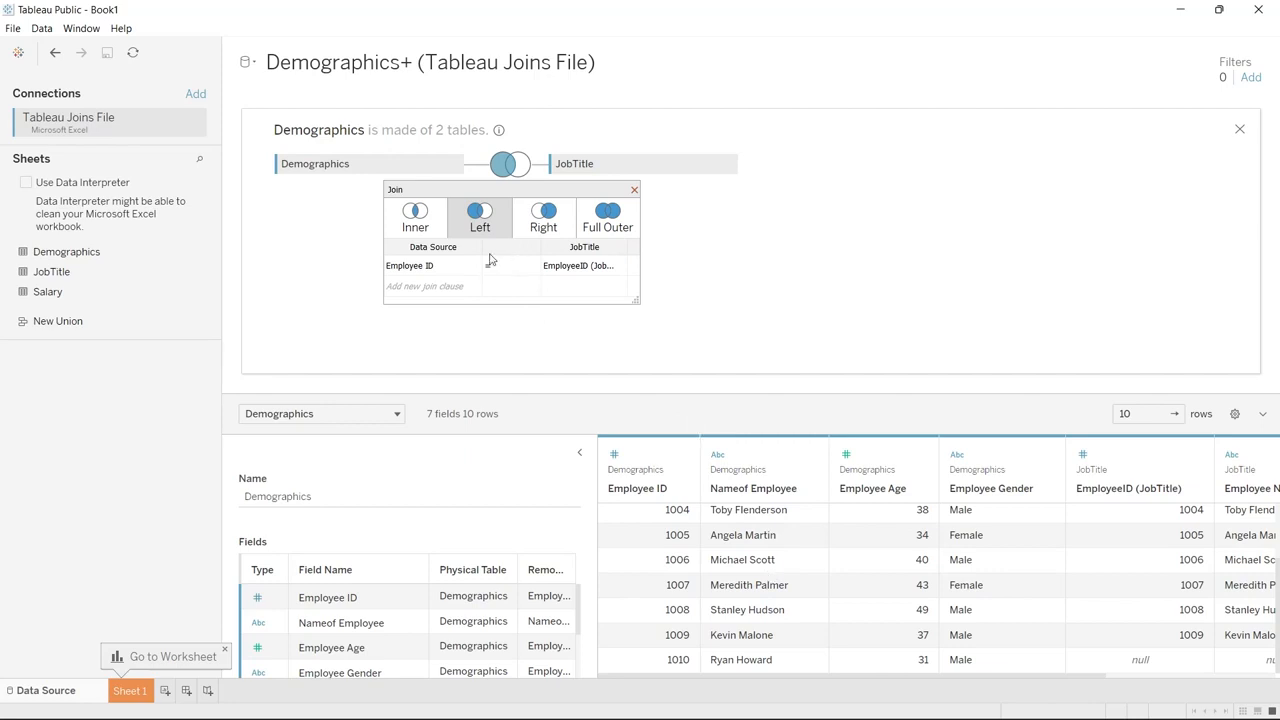
# Add a join clause matching Nameof Employee to Employee Name and remove the Employee ID clause
pyautogui.click(432, 288)
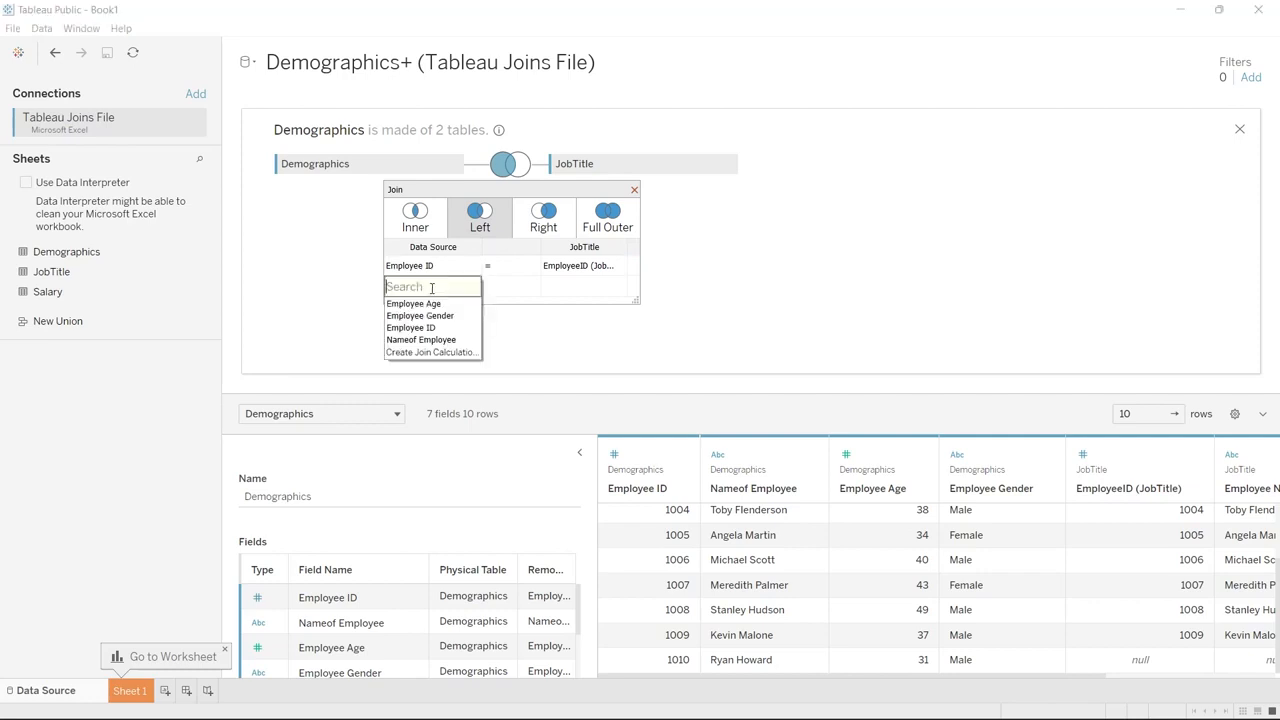
pyautogui.click(436, 340)
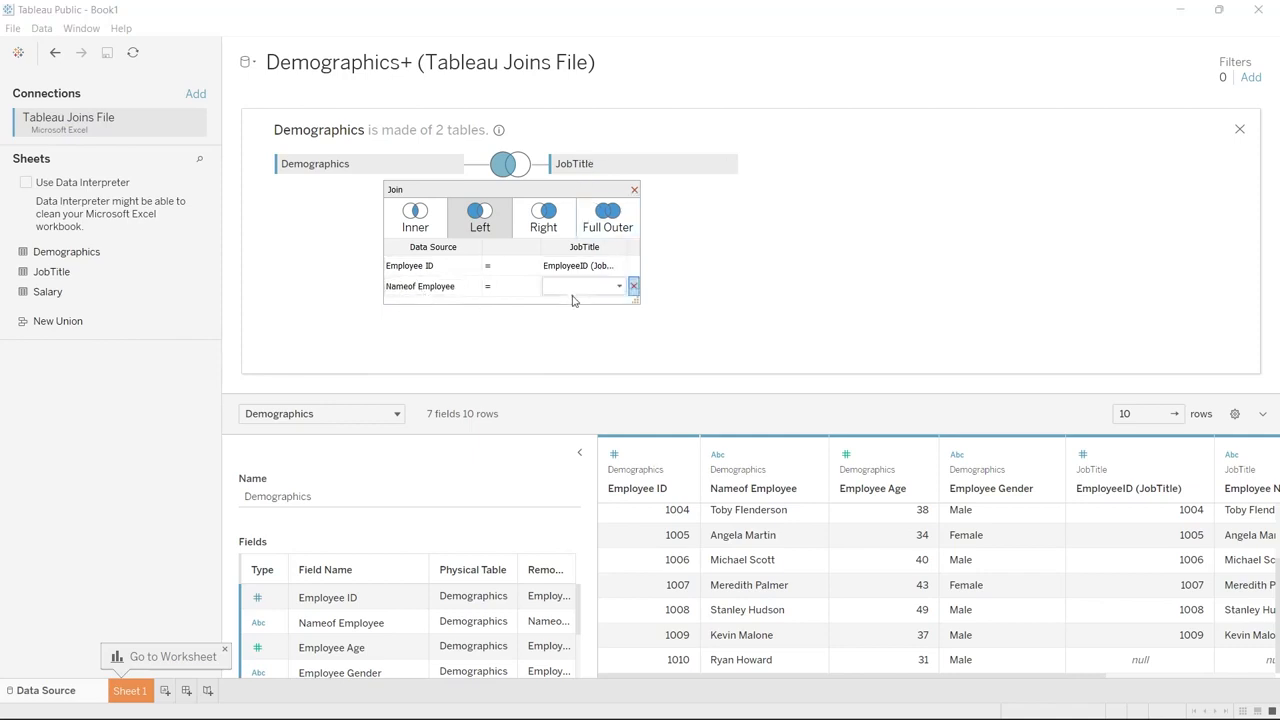
pyautogui.click(578, 290)
pyautogui.click(598, 304)
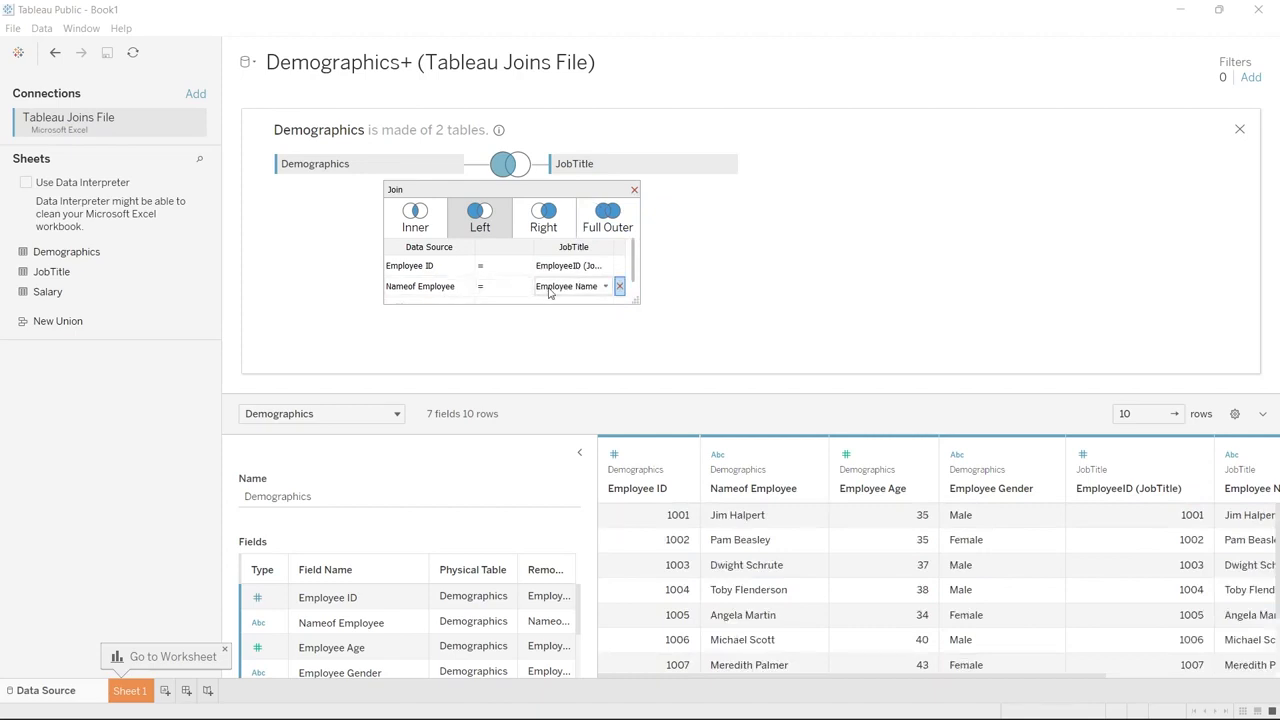
pyautogui.click(467, 266)
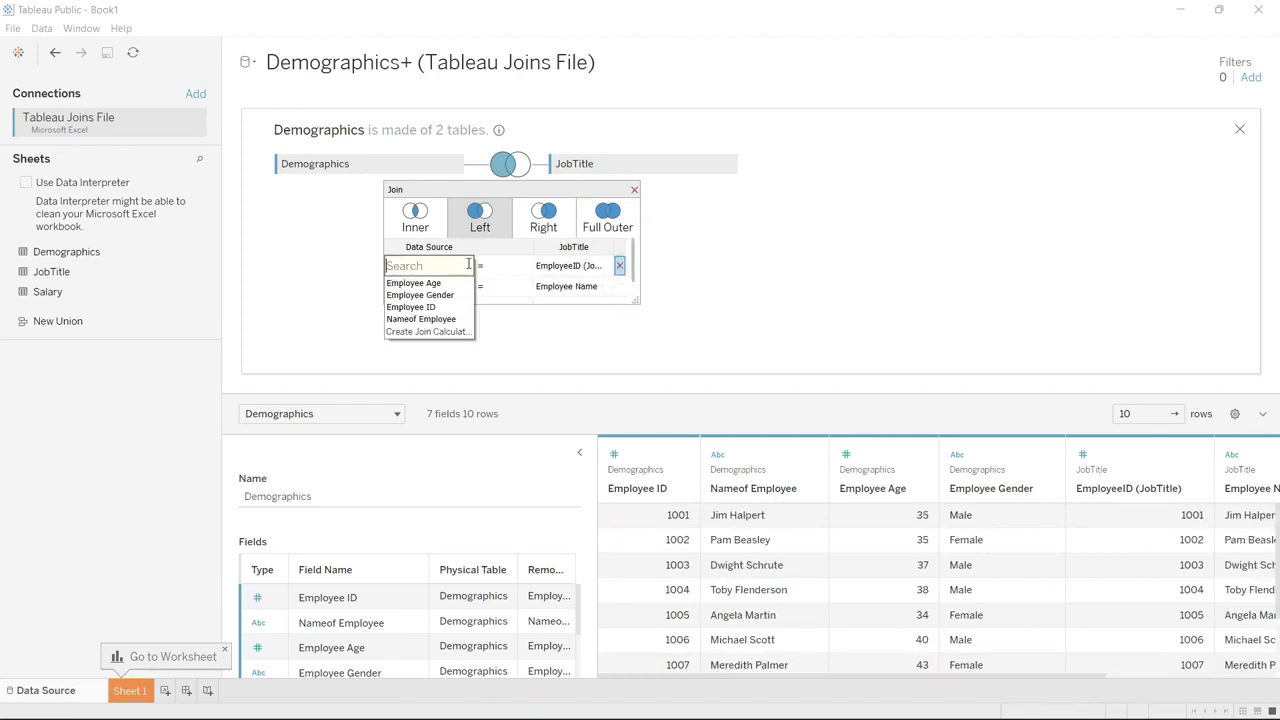
pyautogui.click(619, 266)
pyautogui.click(619, 266)
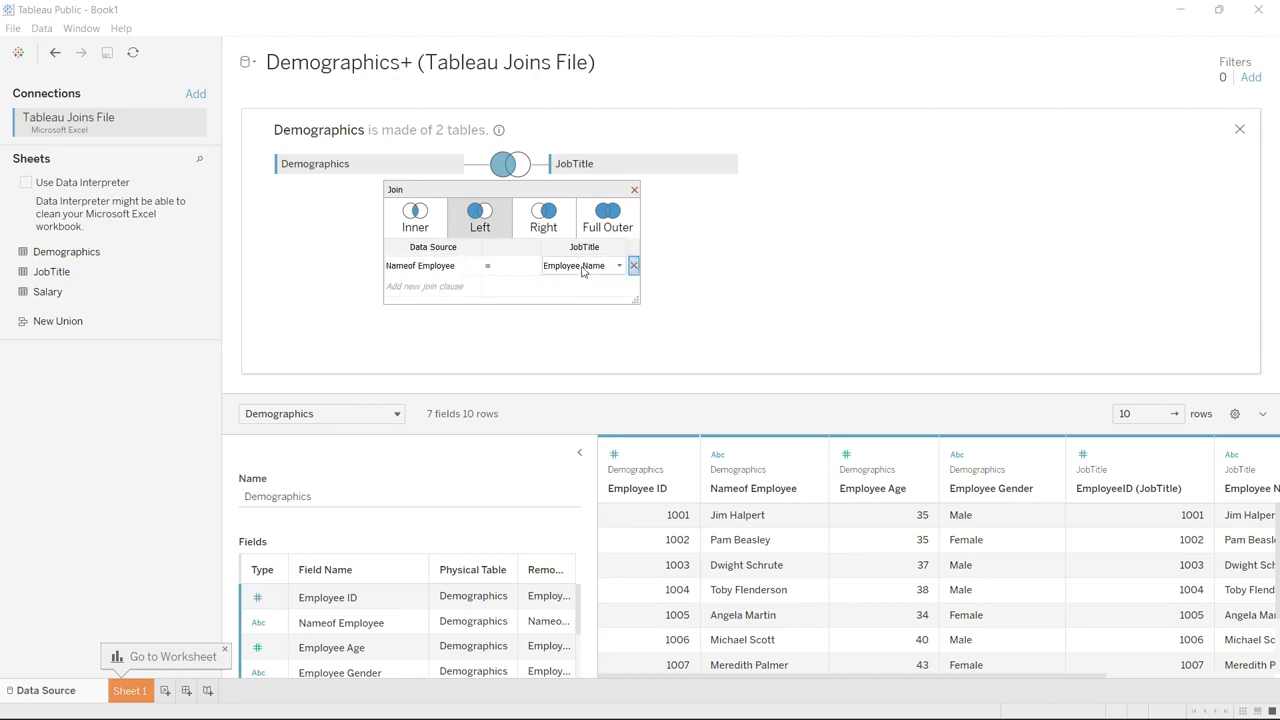
pyautogui.scroll(-1, 694, 594)
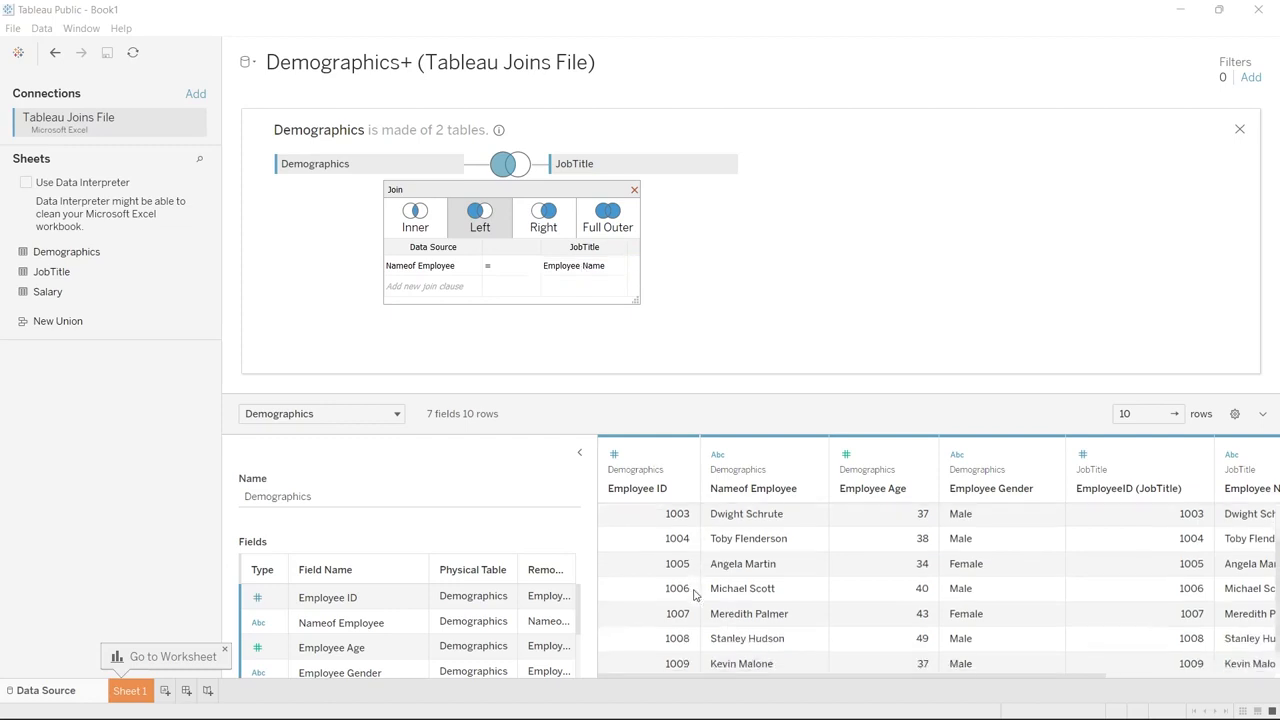
# Switch the join type to Inner and review the preview rows and columns
pyautogui.click(415, 216)
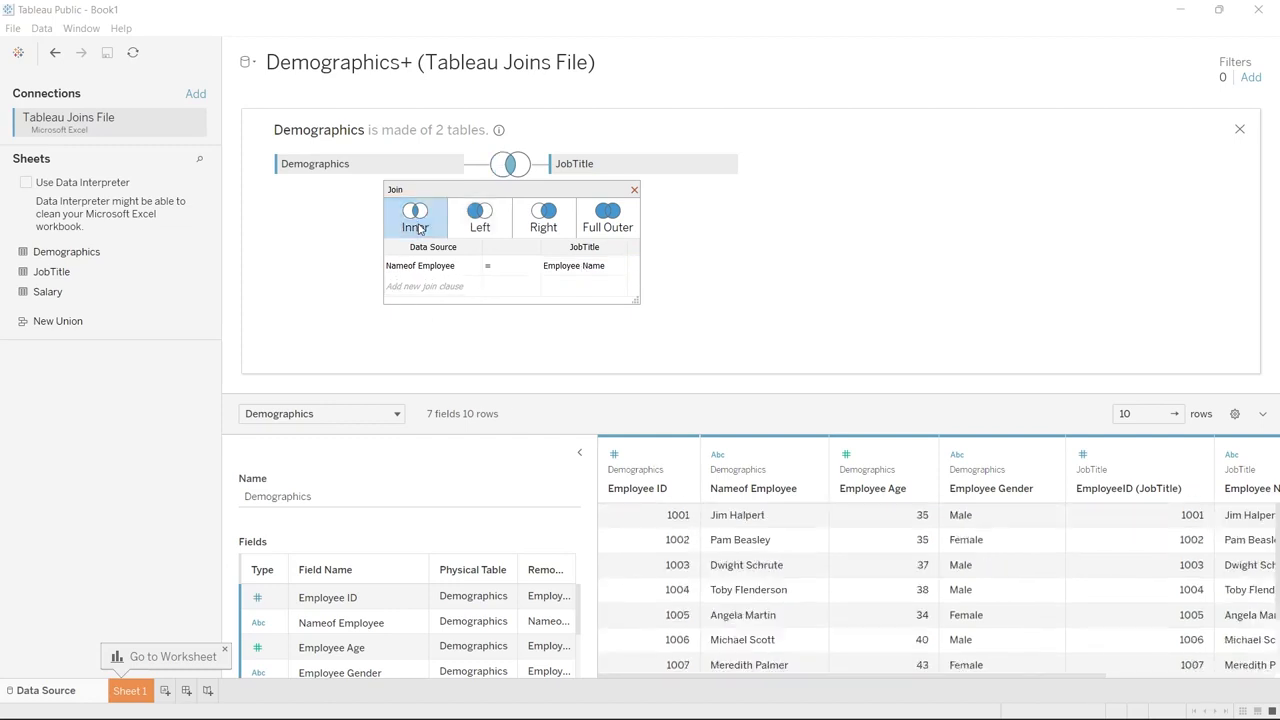
pyautogui.scroll(-3, 661, 533)
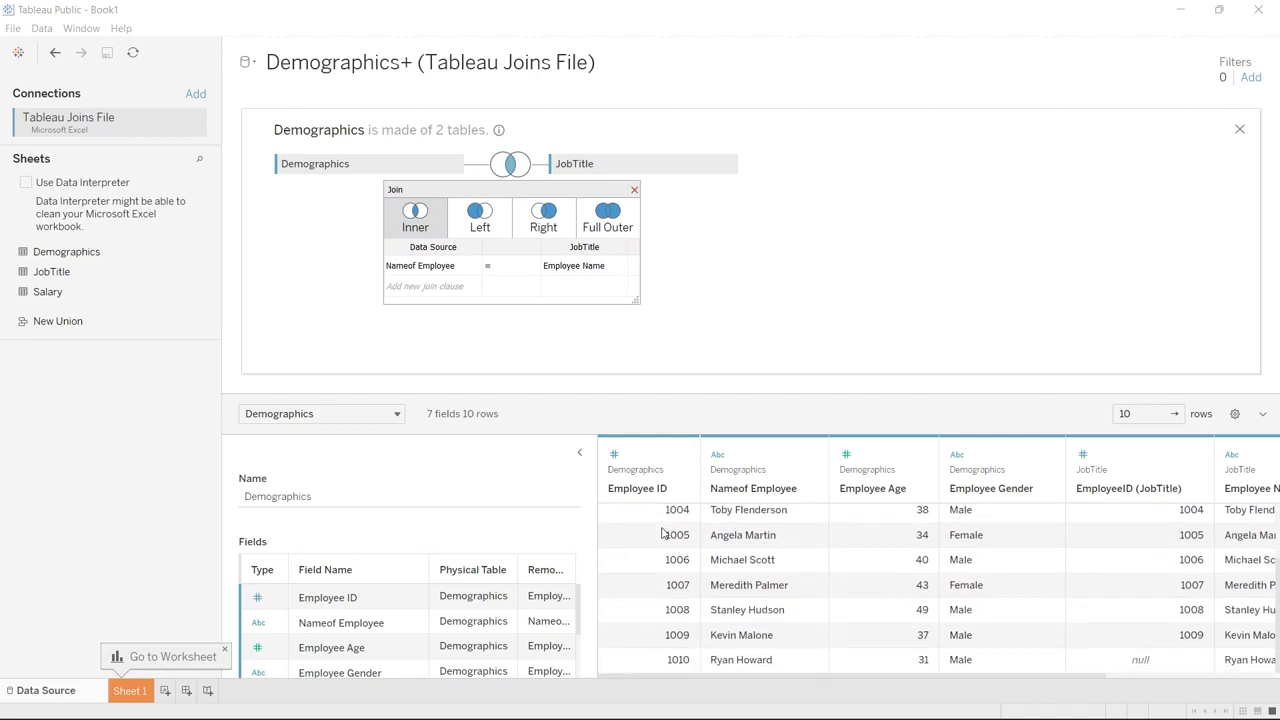
pyautogui.hscroll(2, 661, 533)
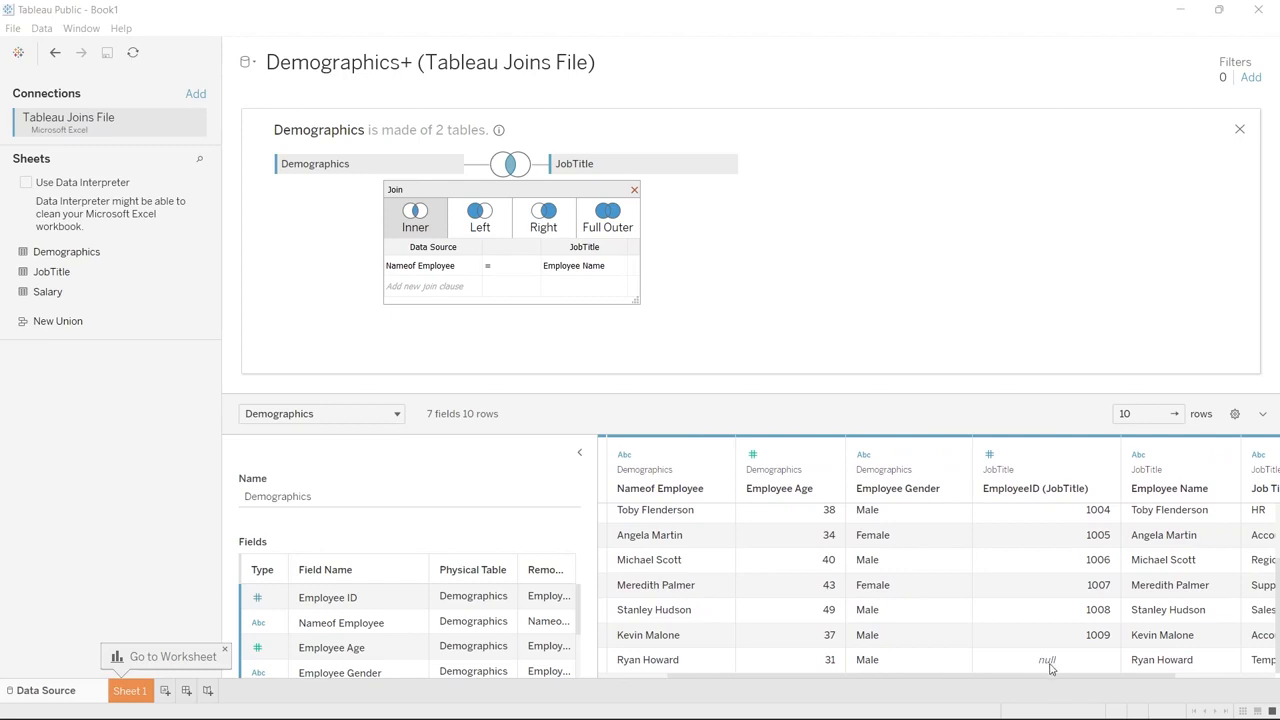
pyautogui.hscroll(2, 1050, 668)
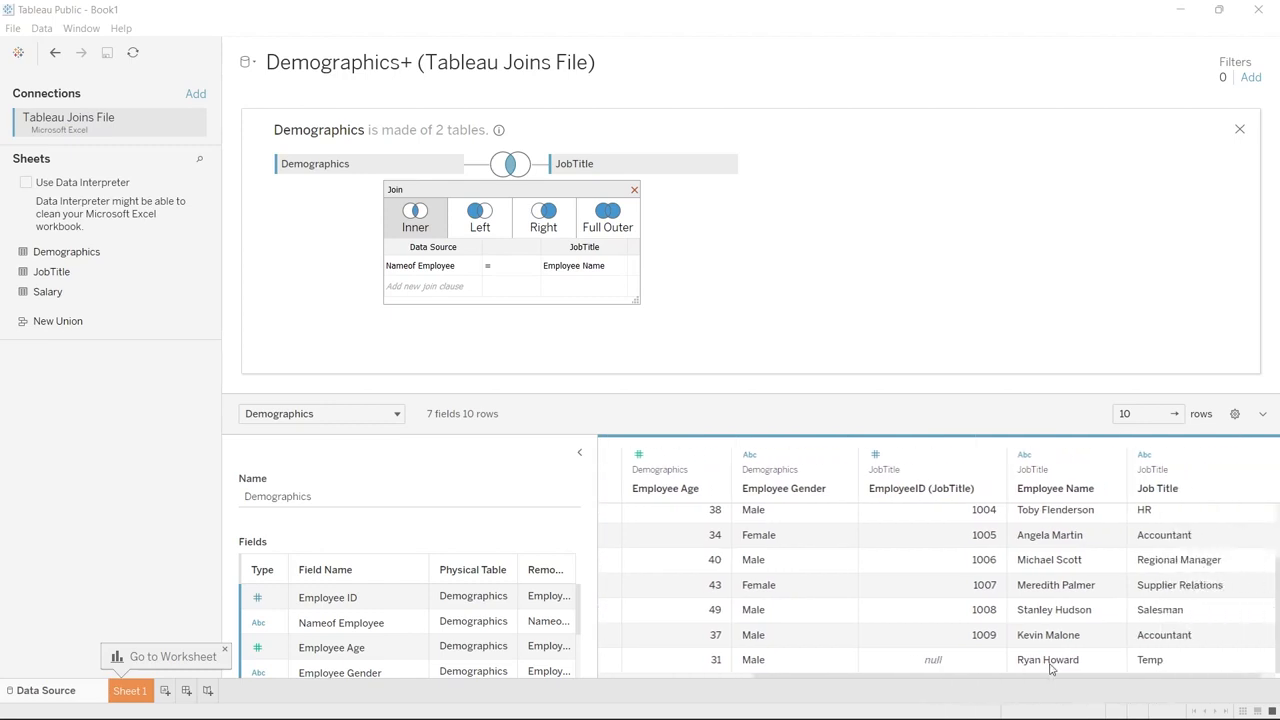
pyautogui.hscroll(-4, 1050, 668)
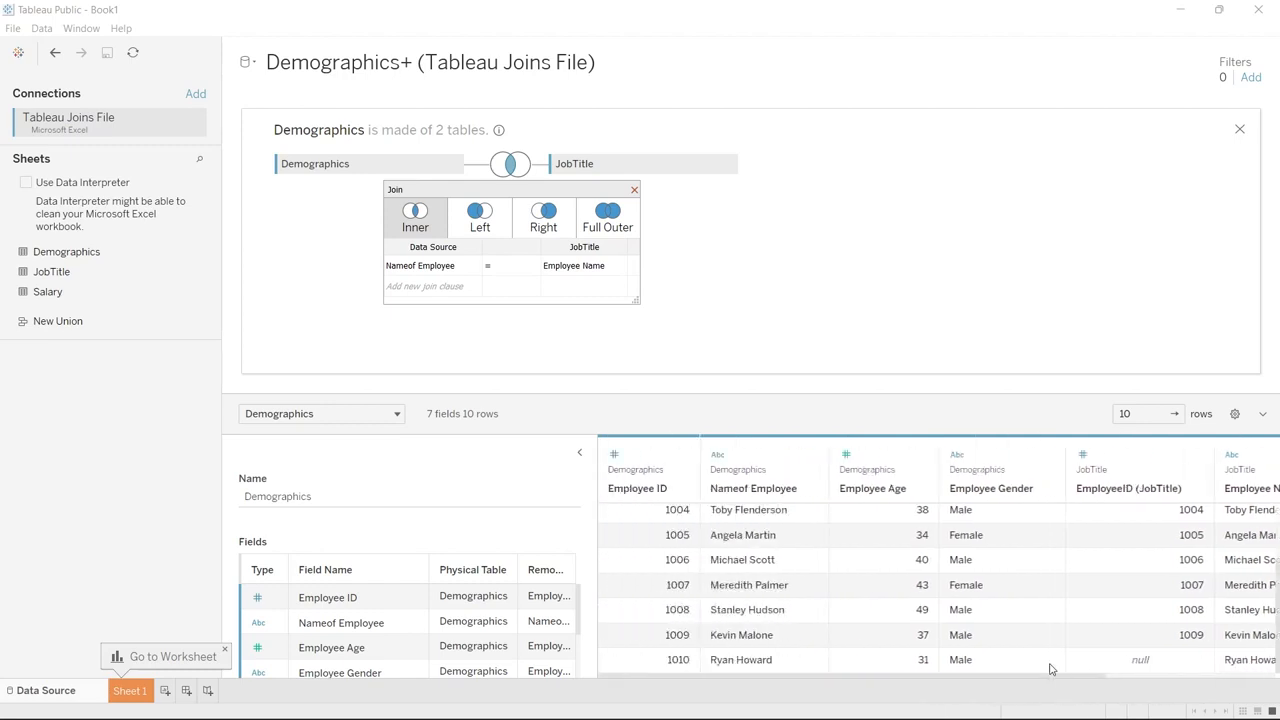
pyautogui.scroll(3, 1050, 668)
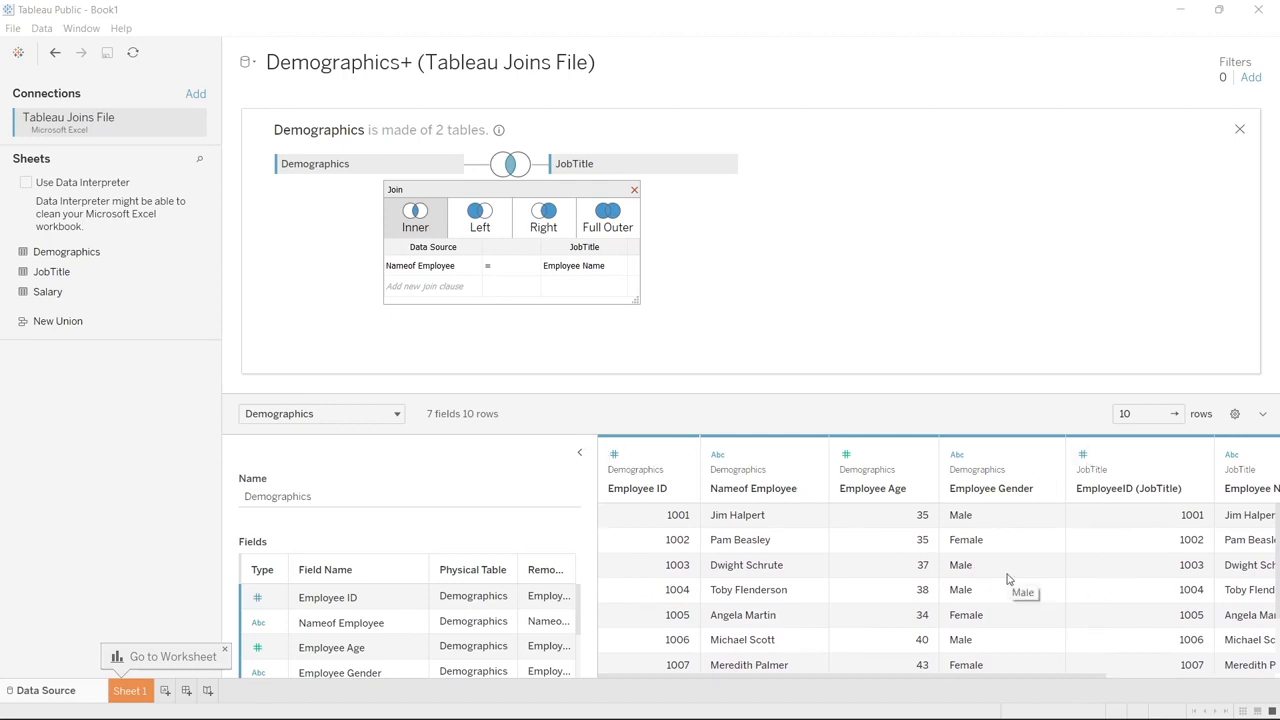
pyautogui.scroll(-2, 1008, 578)
pyautogui.hscroll(3, 1006, 577)
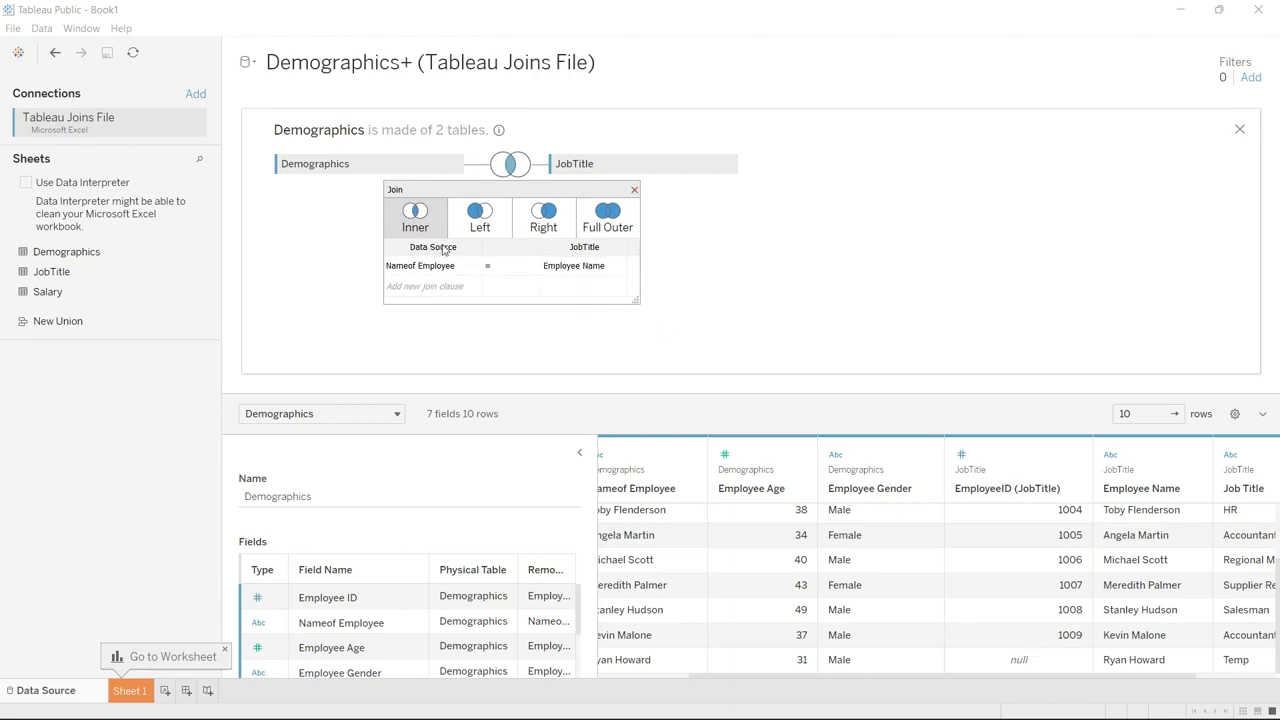
# Add a second join clause matching Employee ID to EmployeeID (JobTitle) with the = operator, then close the join dialog
pyautogui.click(465, 288)
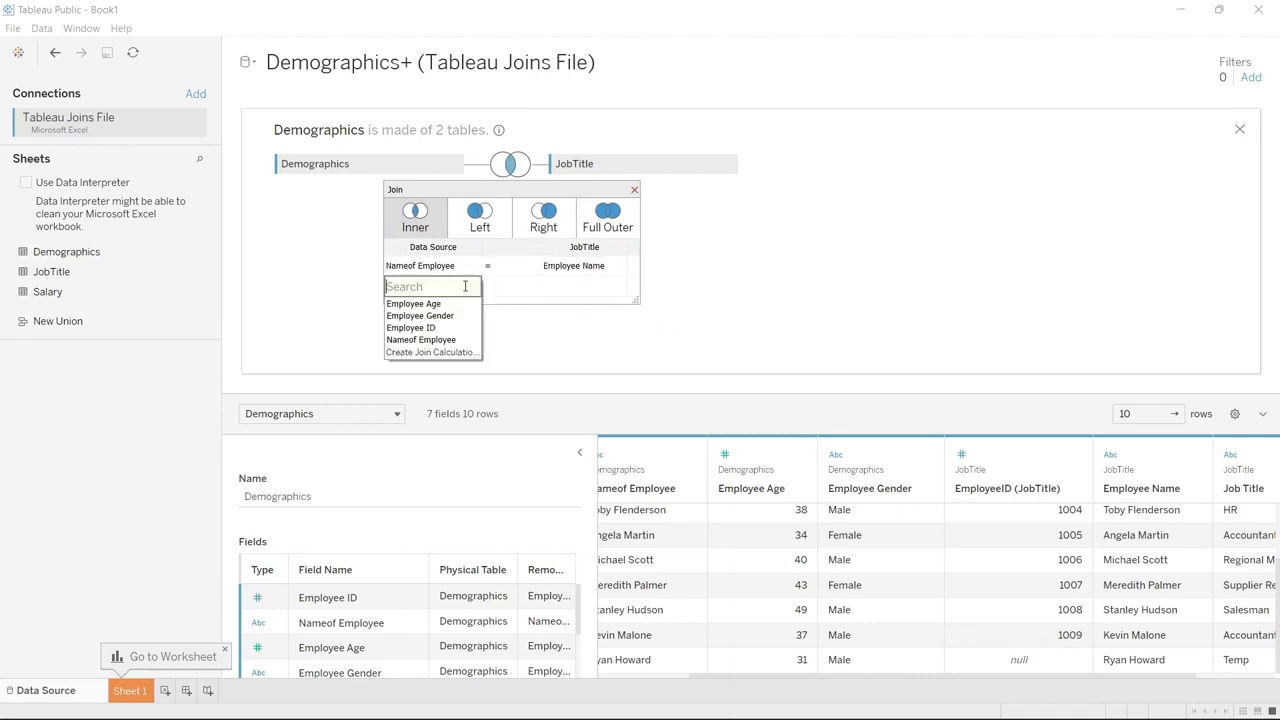
pyautogui.click(450, 323)
pyautogui.click(537, 287)
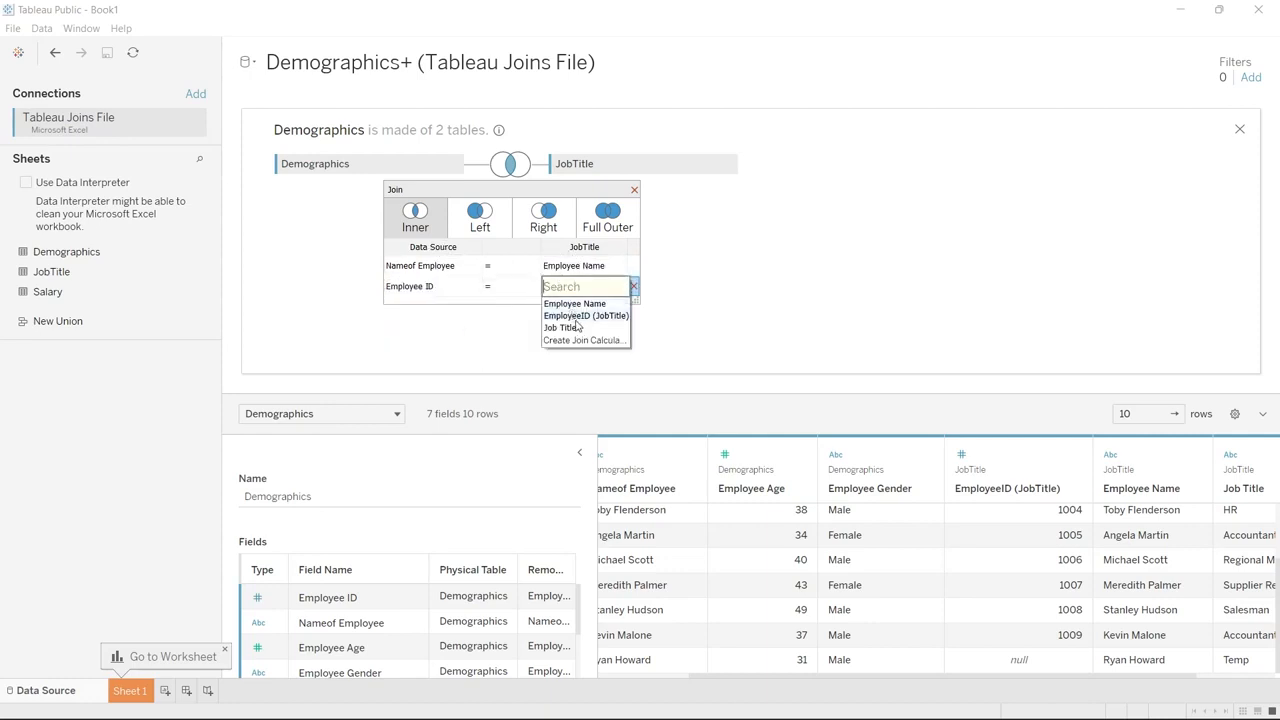
pyautogui.click(576, 316)
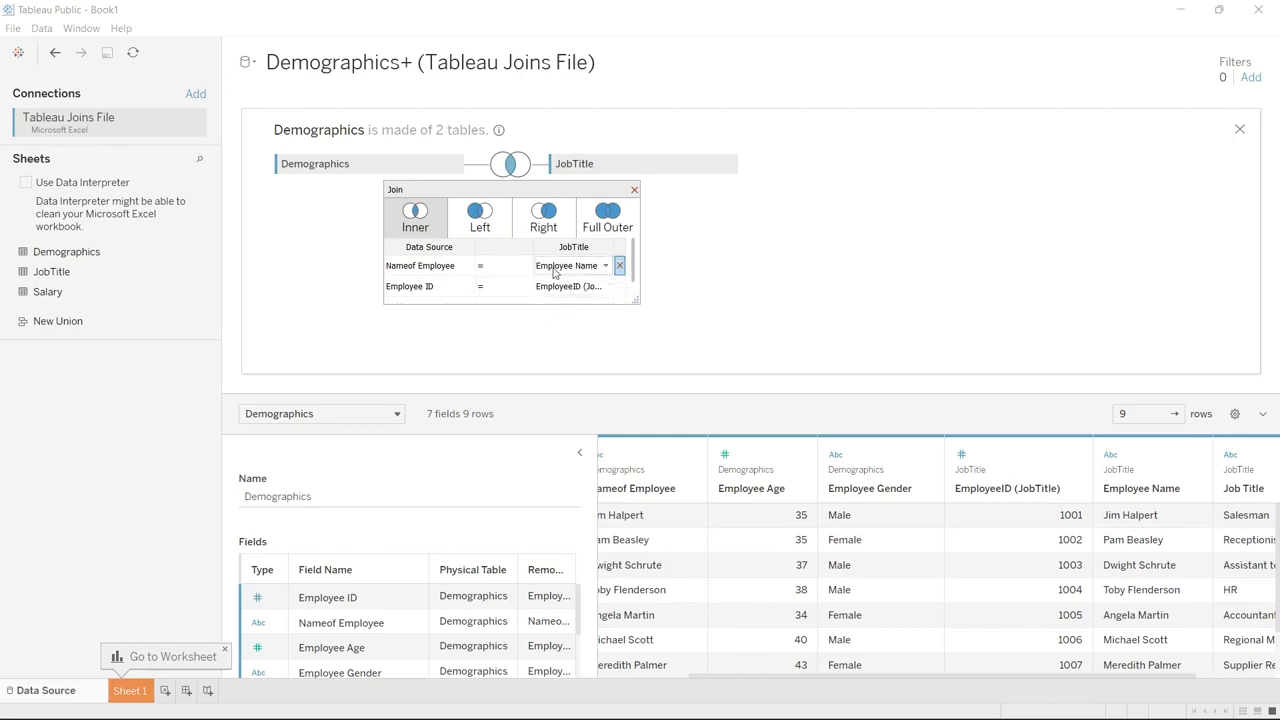
pyautogui.click(506, 293)
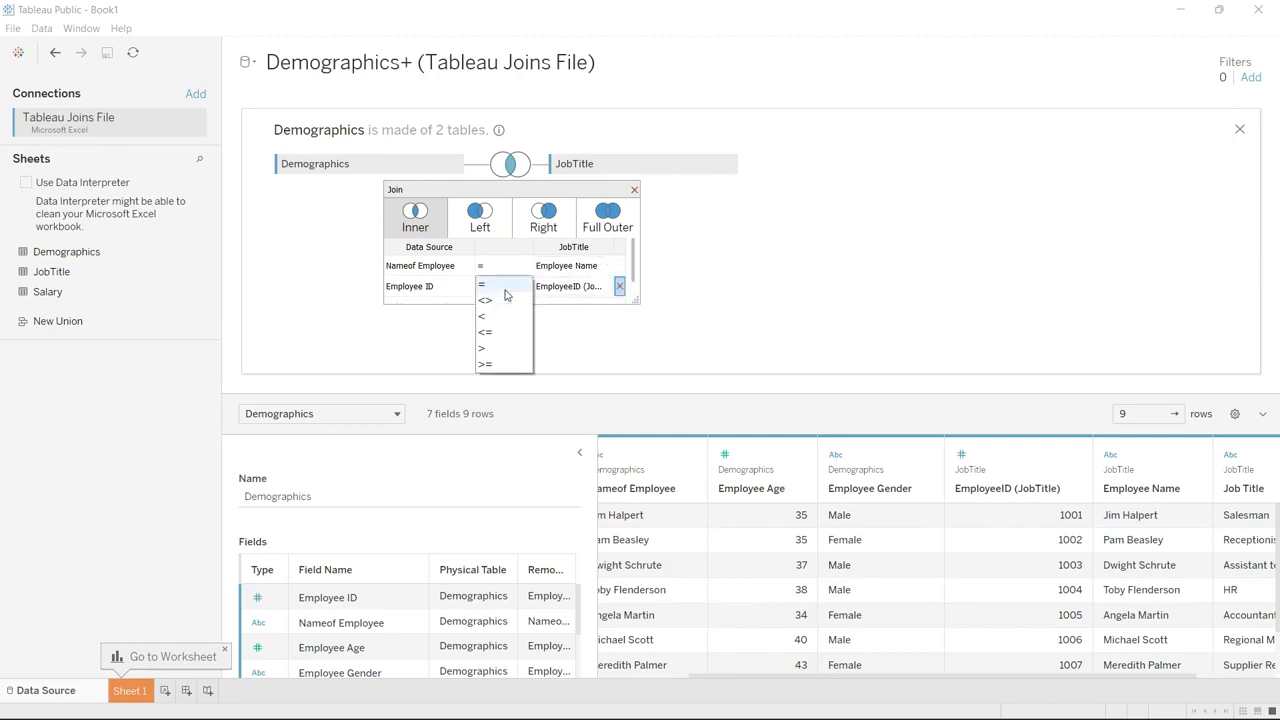
pyautogui.click(514, 285)
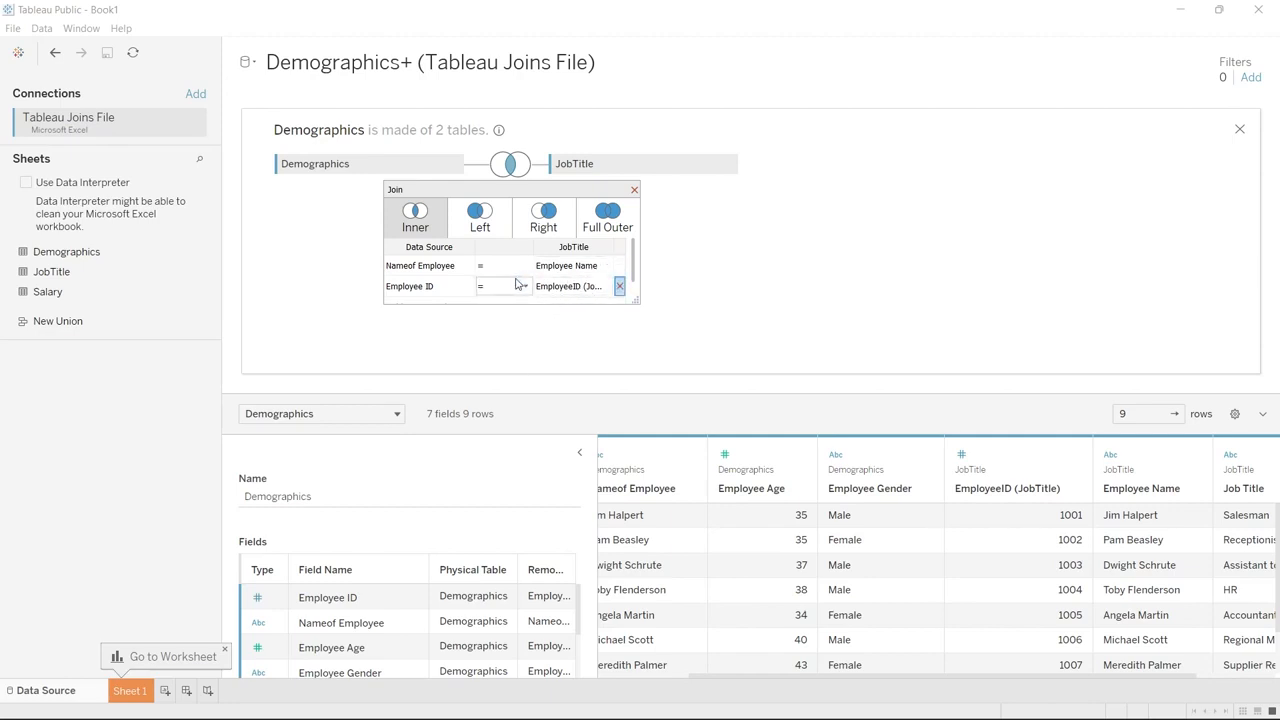
pyautogui.click(514, 286)
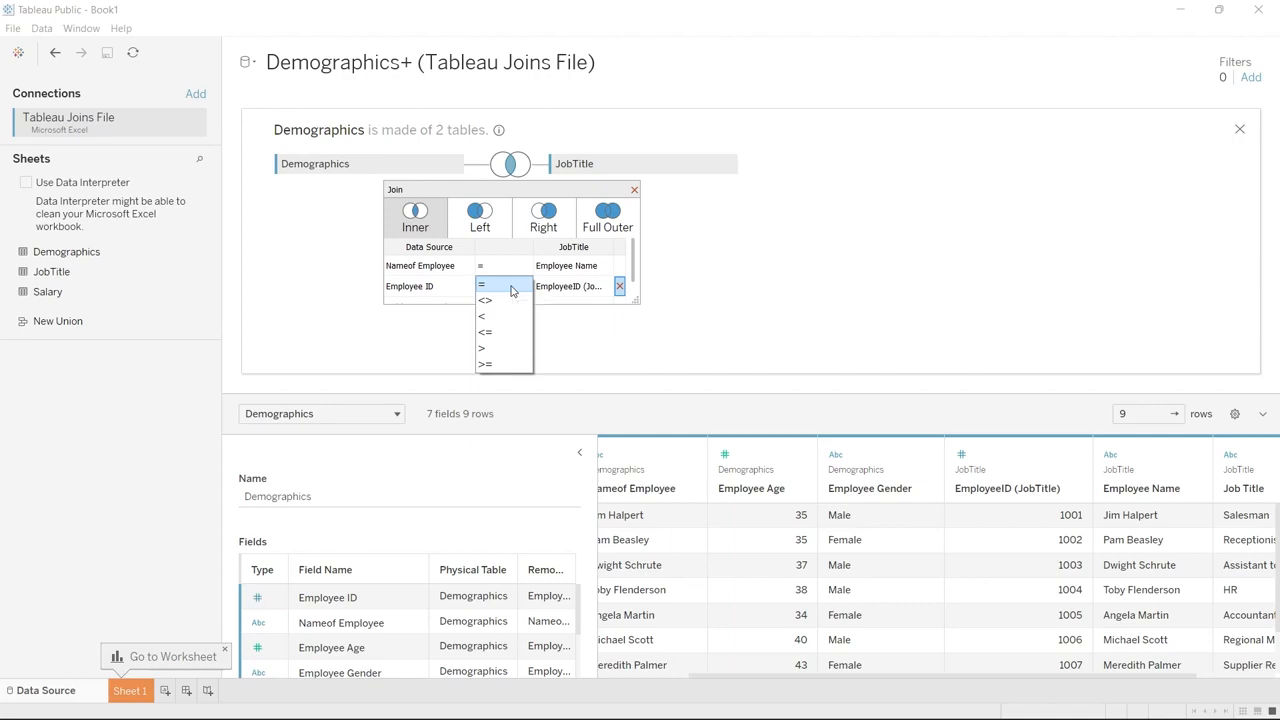
pyautogui.click(511, 290)
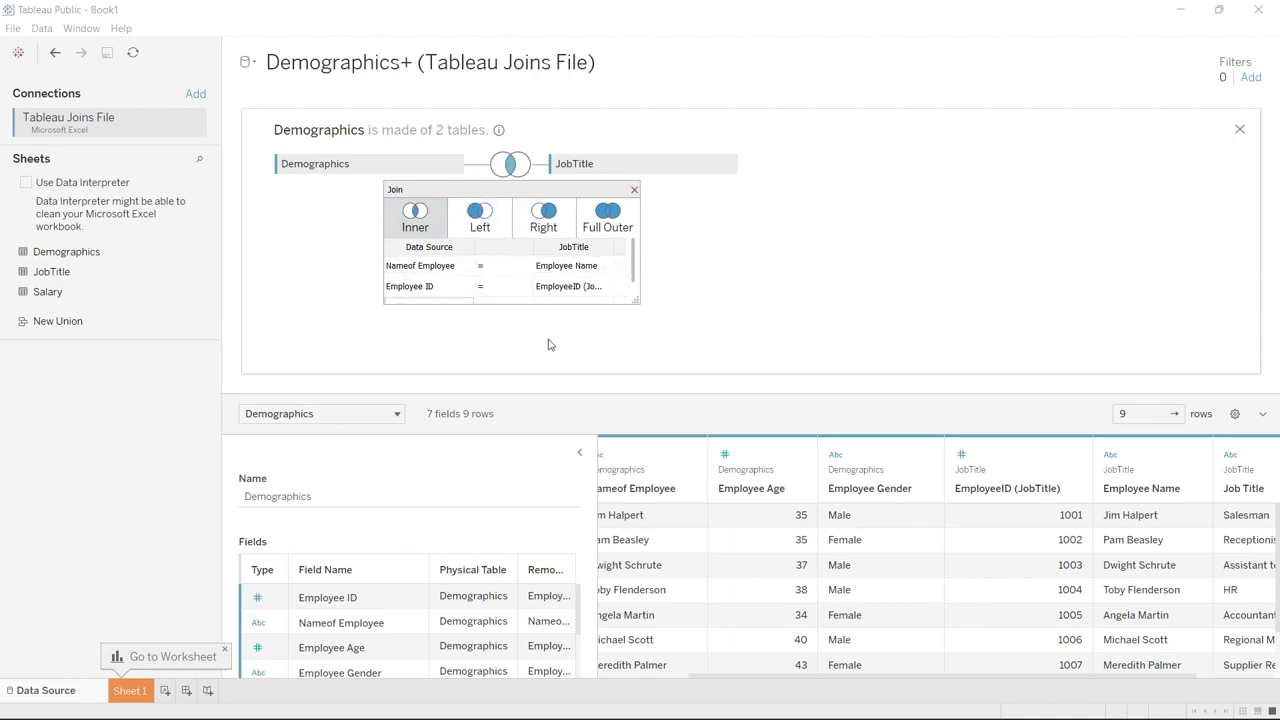
pyautogui.click(634, 190)
# Join the Salary sheet to Demographics and scroll through the combined preview columns
pyautogui.moveTo(106, 291); pyautogui.dragTo(567, 234)
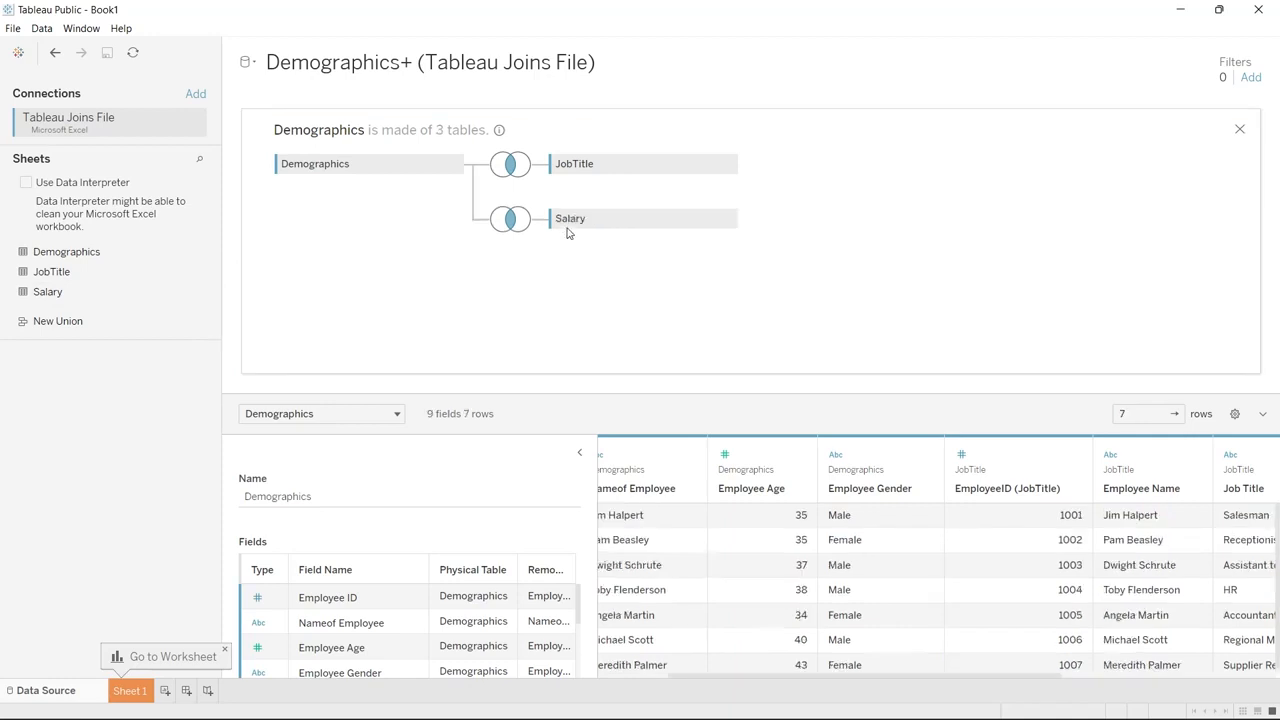
pyautogui.moveTo(752, 683); pyautogui.dragTo(680, 682)
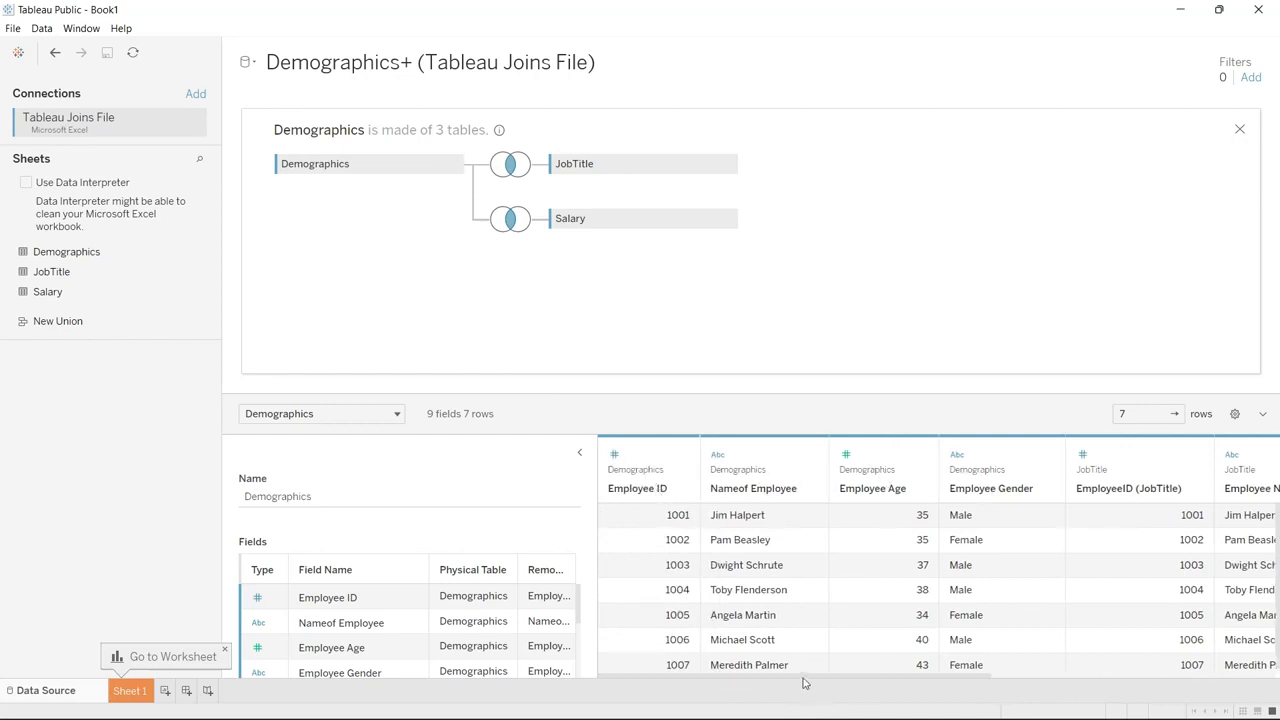
pyautogui.moveTo(803, 680); pyautogui.dragTo(1073, 660)
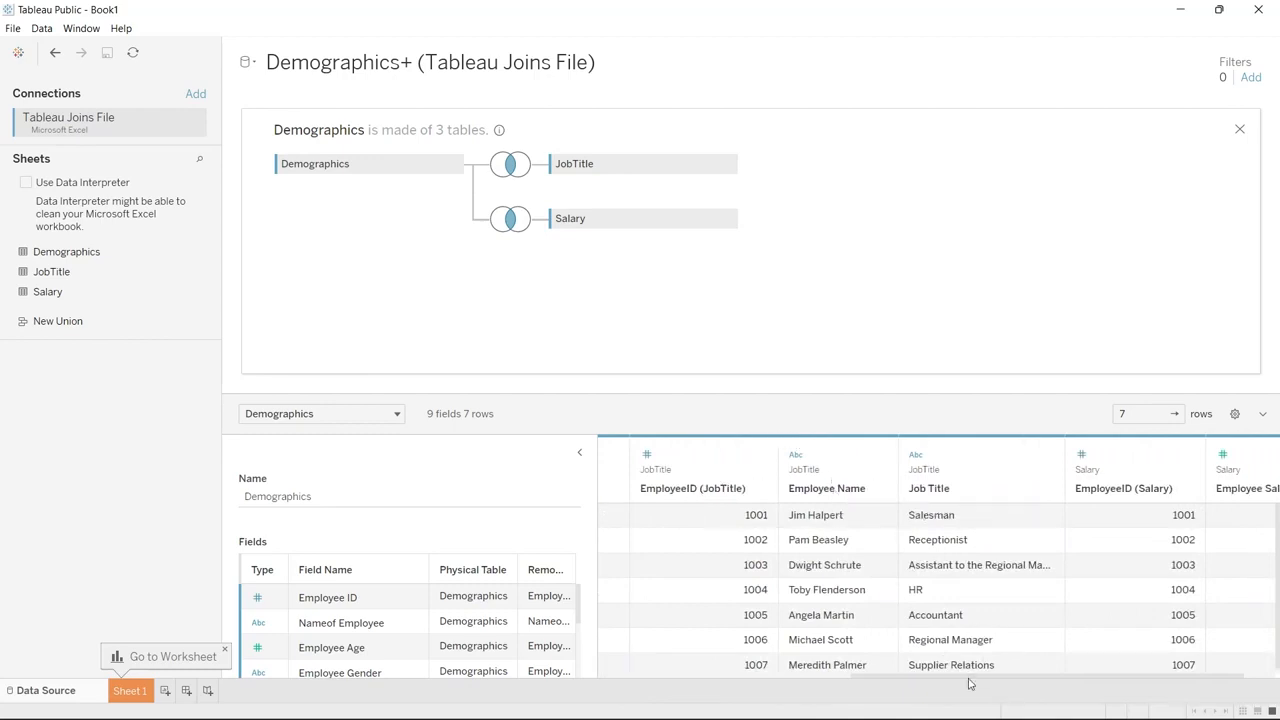
pyautogui.moveTo(969, 684); pyautogui.dragTo(1001, 684)
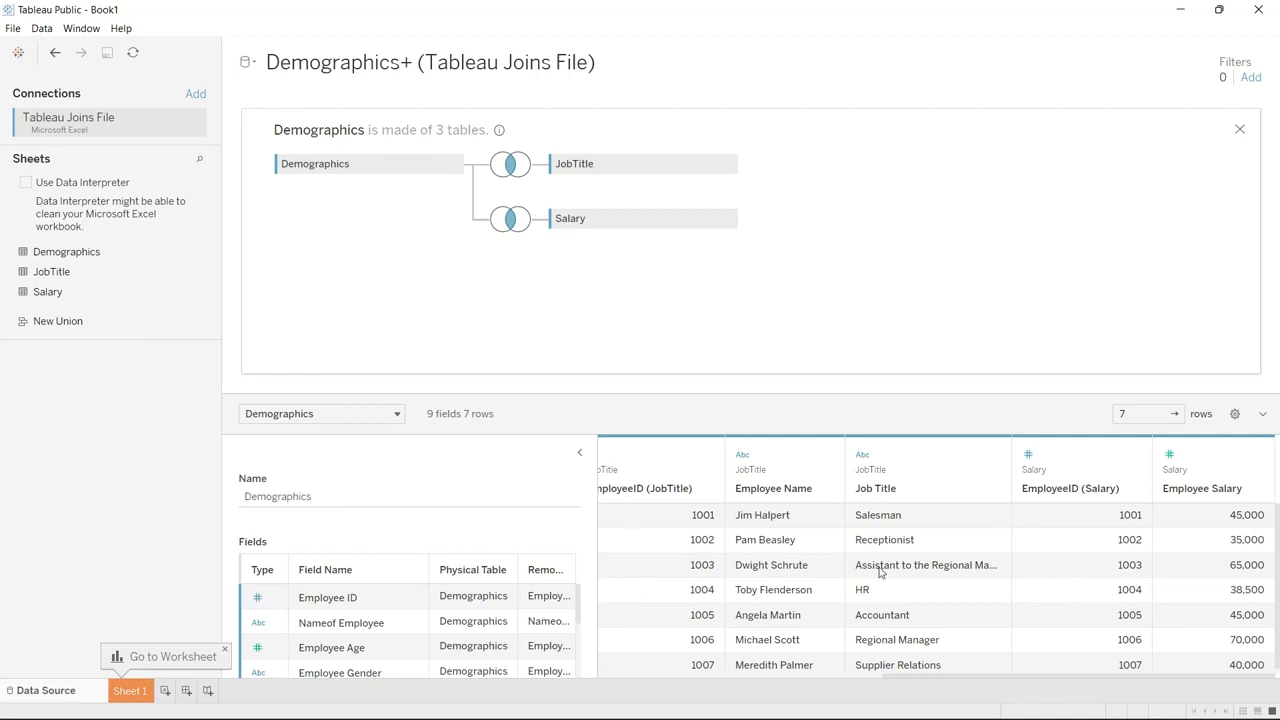
# Open the Salary join settings to check its join type and clause, then close them
pyautogui.click(510, 220)
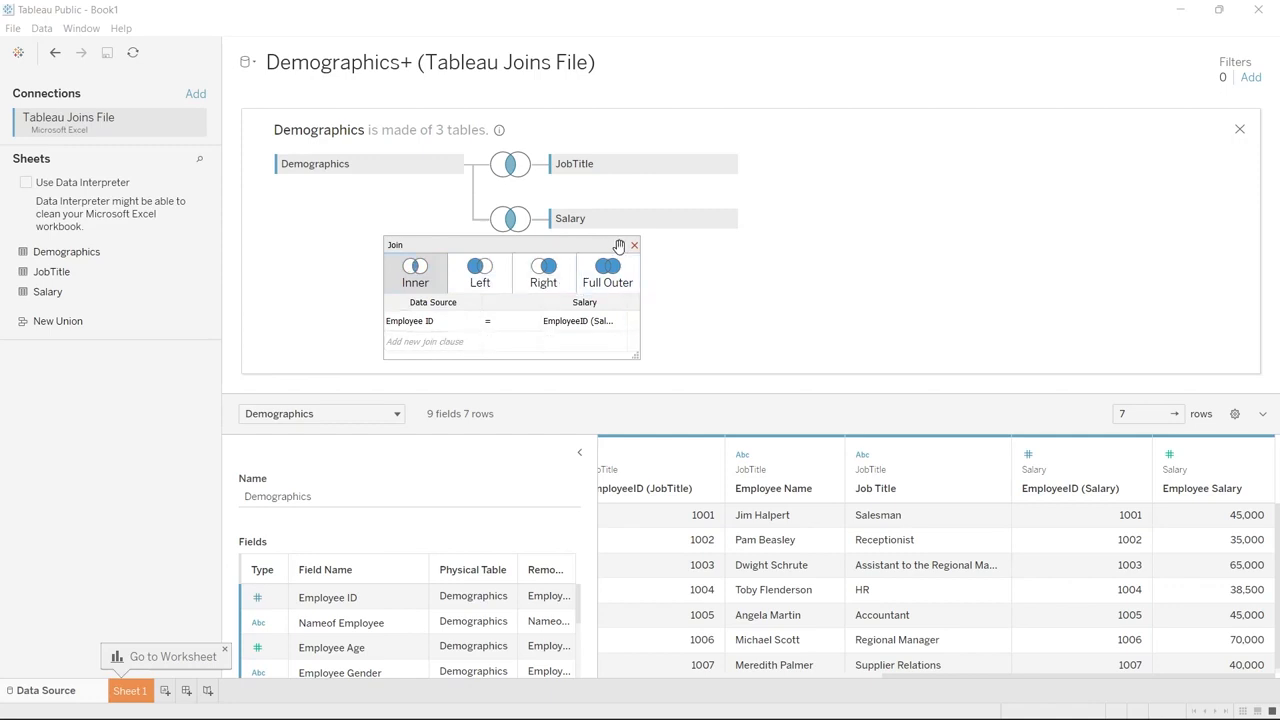
pyautogui.click(634, 245)
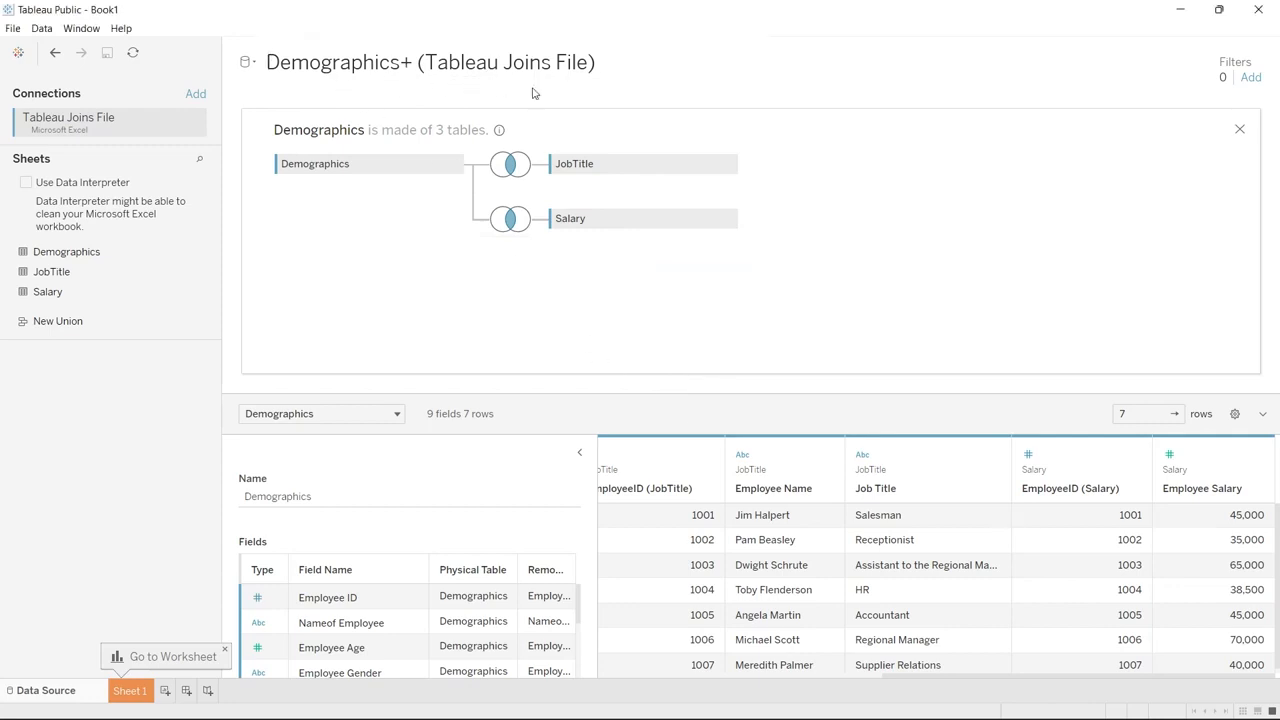
# Rename the data source to Demographics + JoinsDemo
pyautogui.click(355, 495)
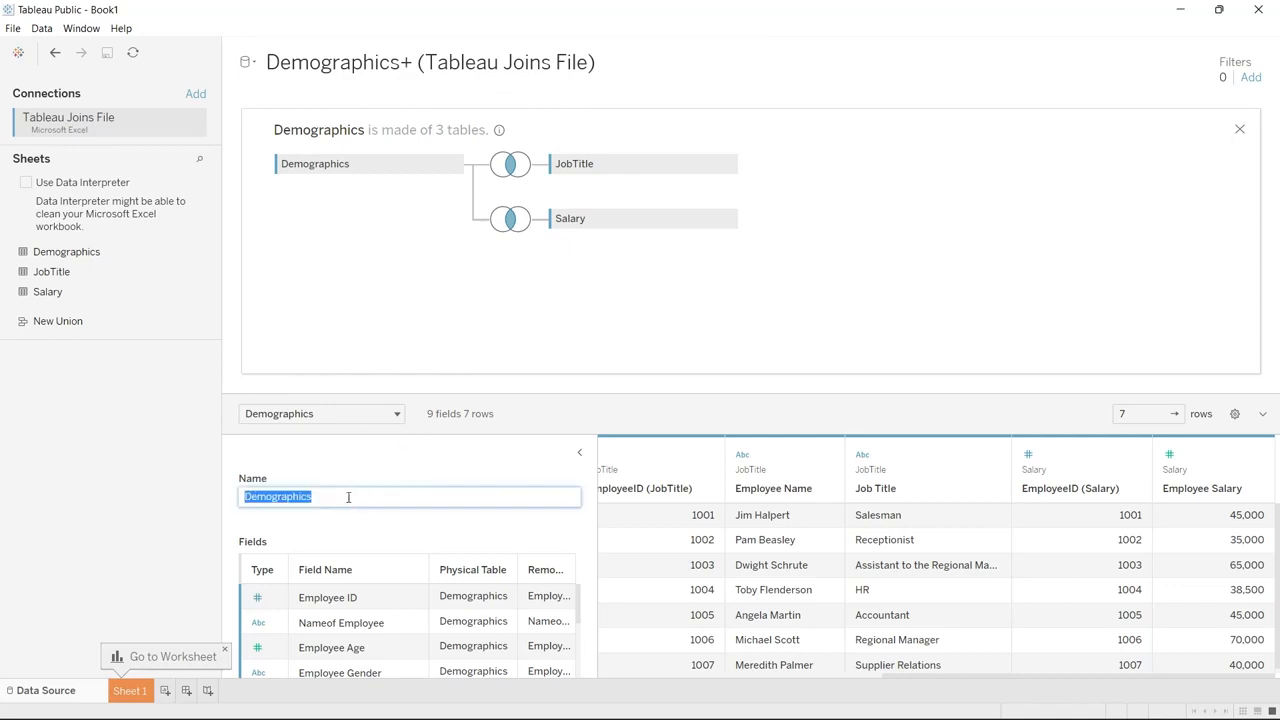
pyautogui.click(348, 497)
pyautogui.write('+ JoinsDemo')
pyautogui.press('Return')
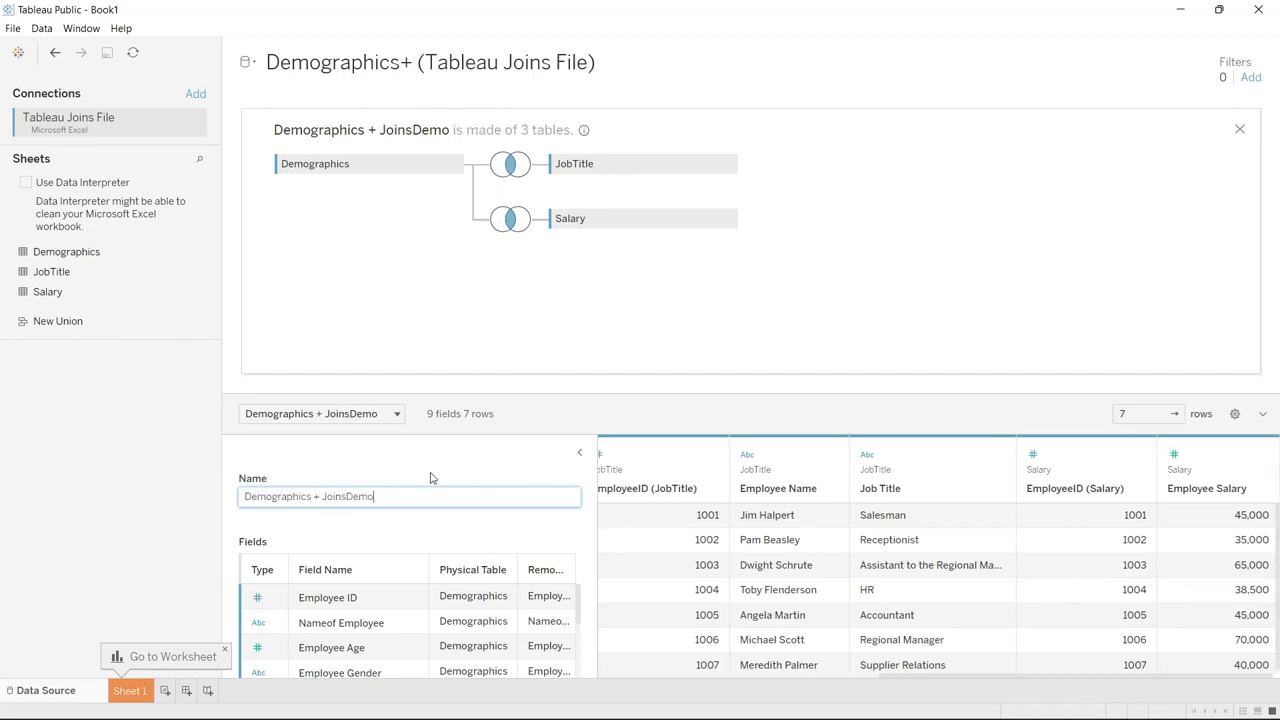
pyautogui.click(430, 478)
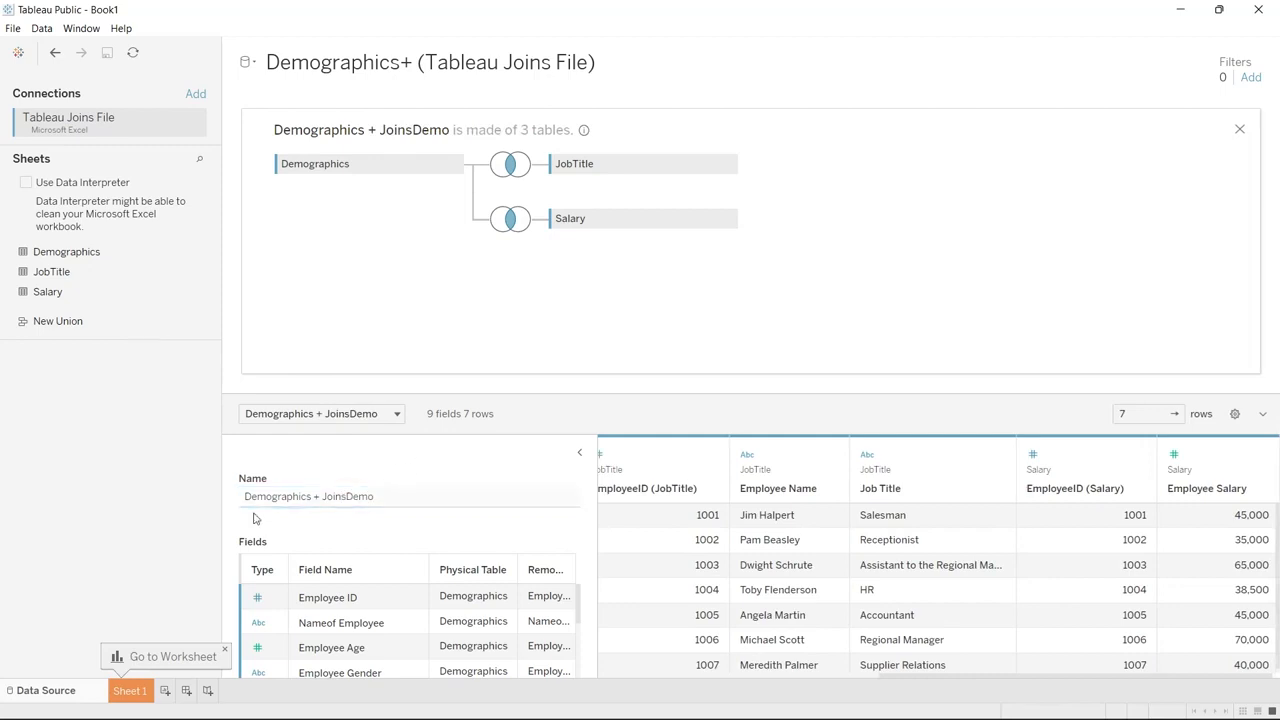
# Go to Sheet 1, browse the joined fields, and place Nameof Employee on Columns
pyautogui.click(128, 692)
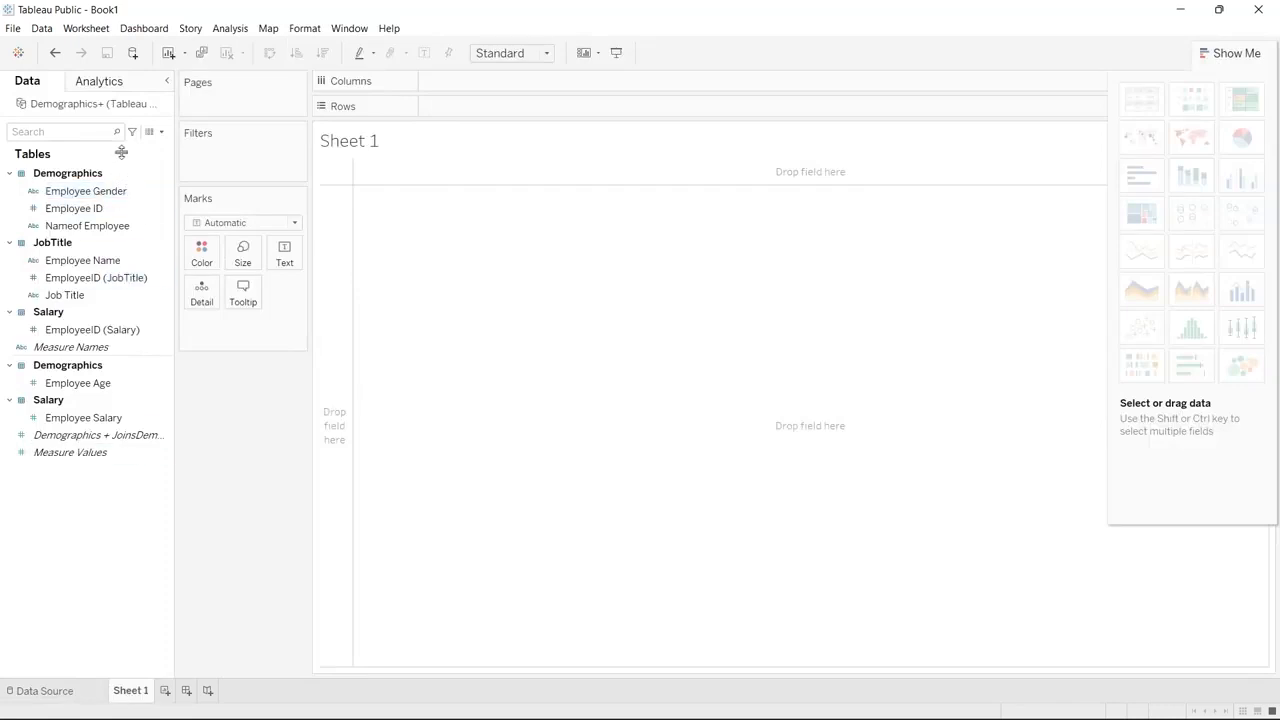
pyautogui.click(128, 330)
pyautogui.click(130, 347)
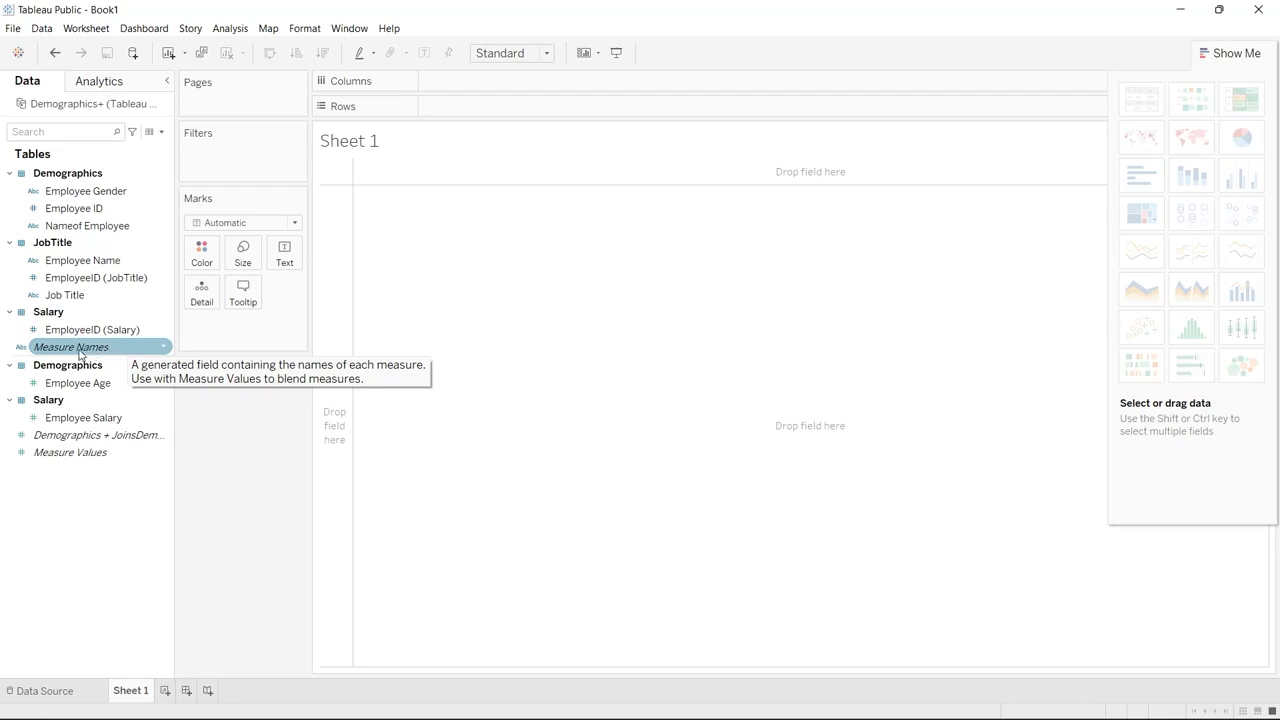
pyautogui.click(58, 440)
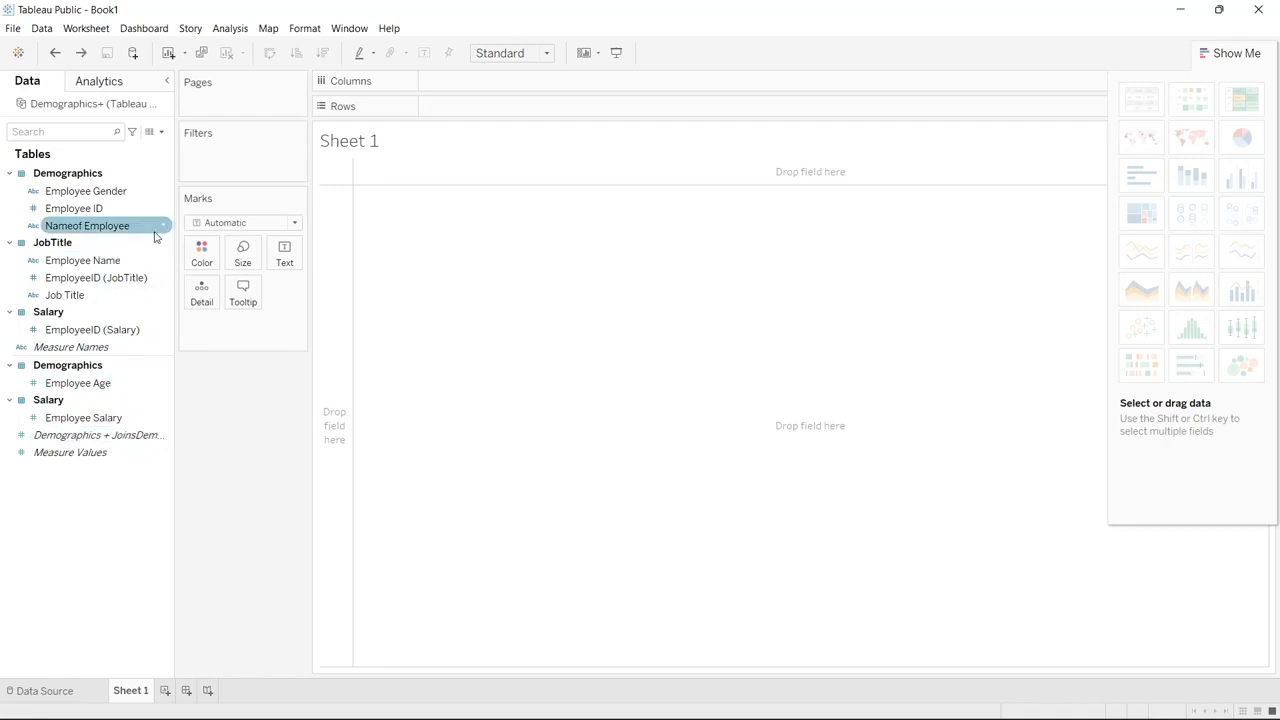
pyautogui.moveTo(121, 230); pyautogui.dragTo(483, 86)
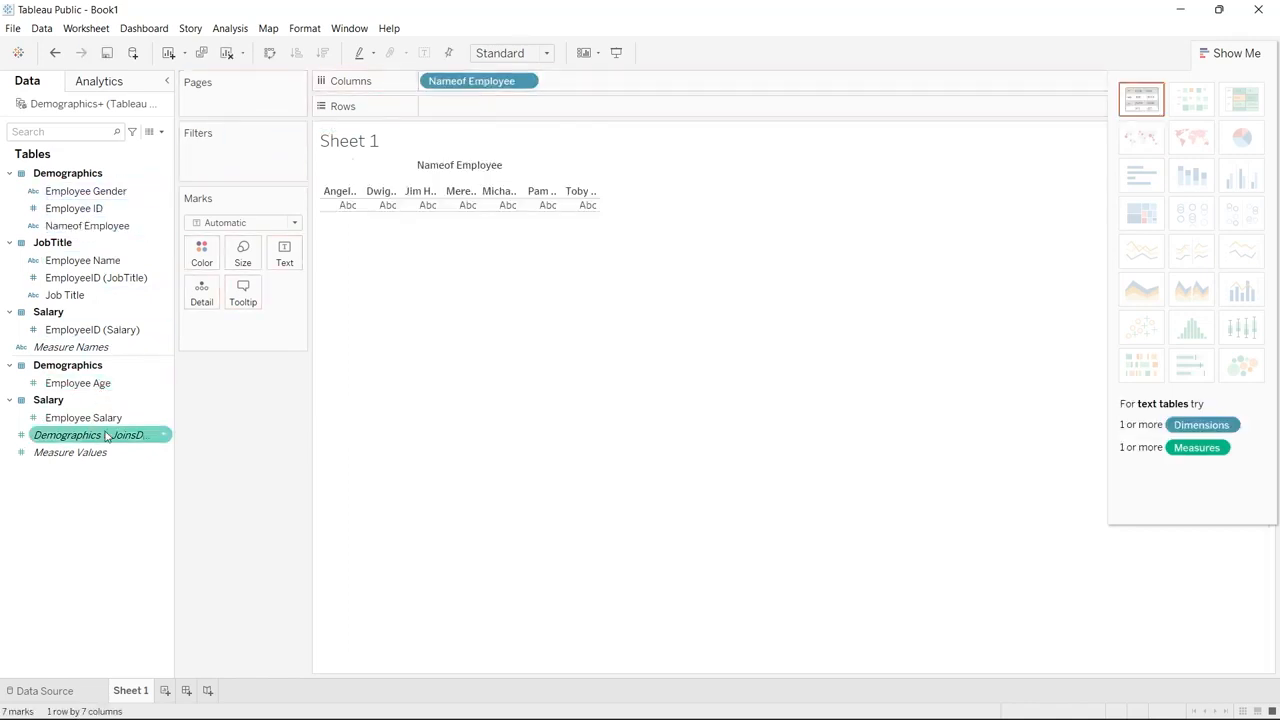
# Add Employee Salary to Rows as a bar chart and sort the bars descending
pyautogui.moveTo(112, 419); pyautogui.dragTo(528, 108)
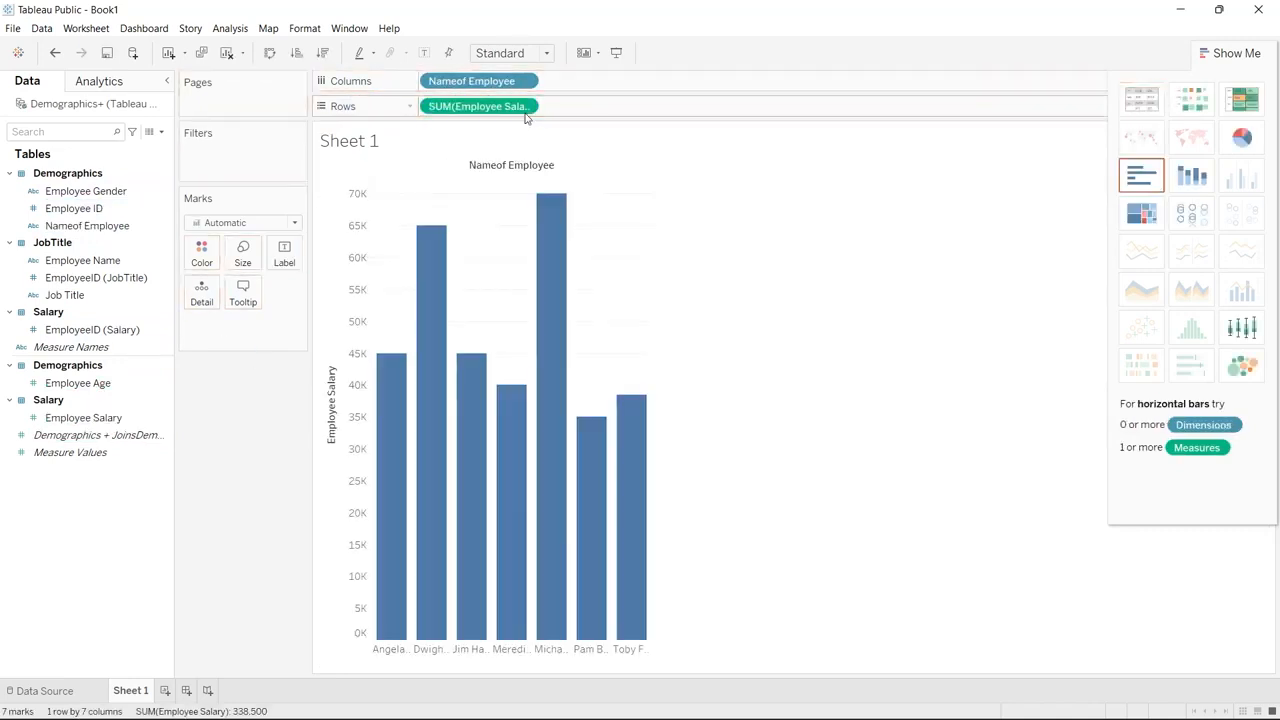
pyautogui.click(322, 52)
# Color the bars by SUM(Employee Salary) and widen the chart so full employee names show
pyautogui.click(116, 418)
pyautogui.moveTo(116, 418); pyautogui.dragTo(238, 320)
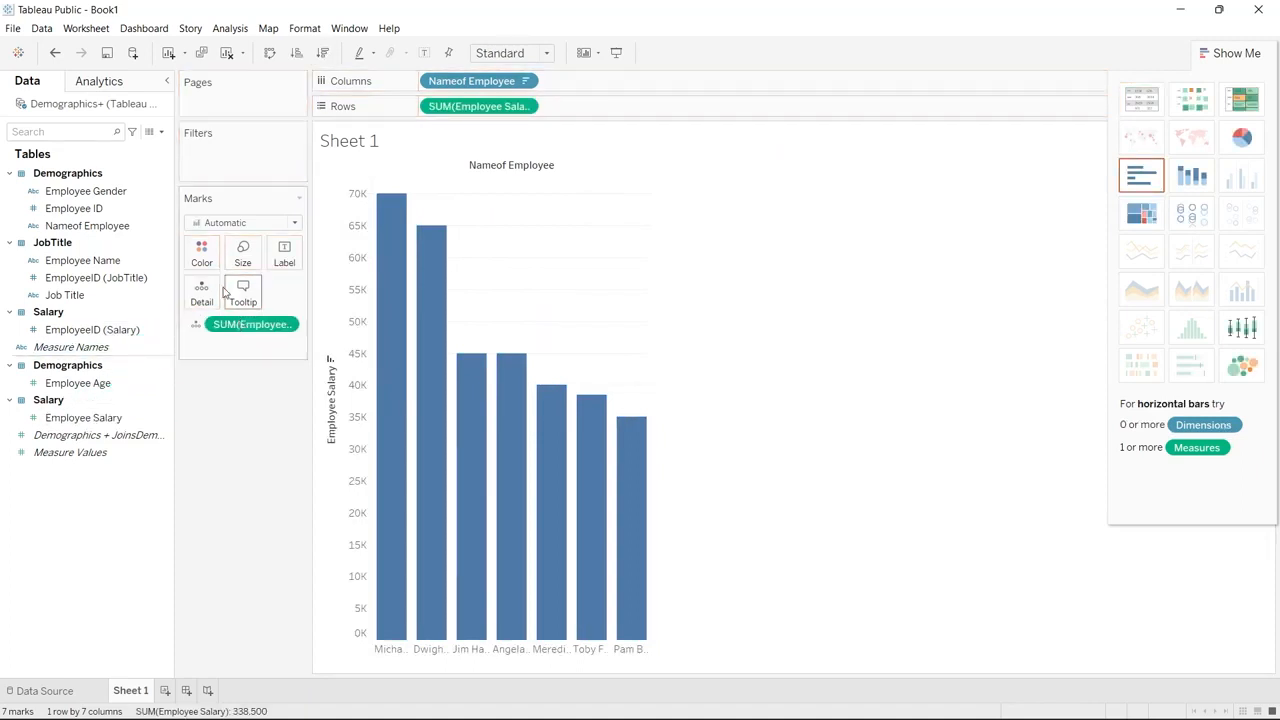
pyautogui.click(196, 325)
pyautogui.click(214, 345)
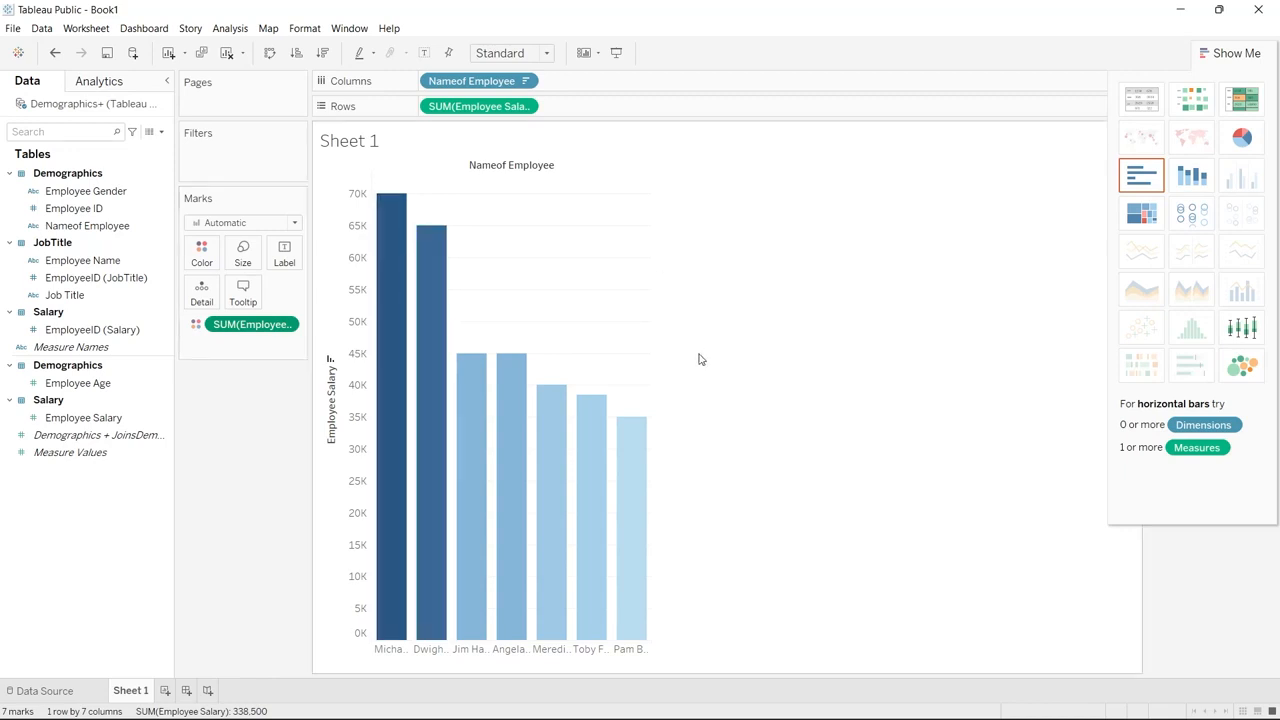
pyautogui.moveTo(652, 378); pyautogui.dragTo(800, 371)
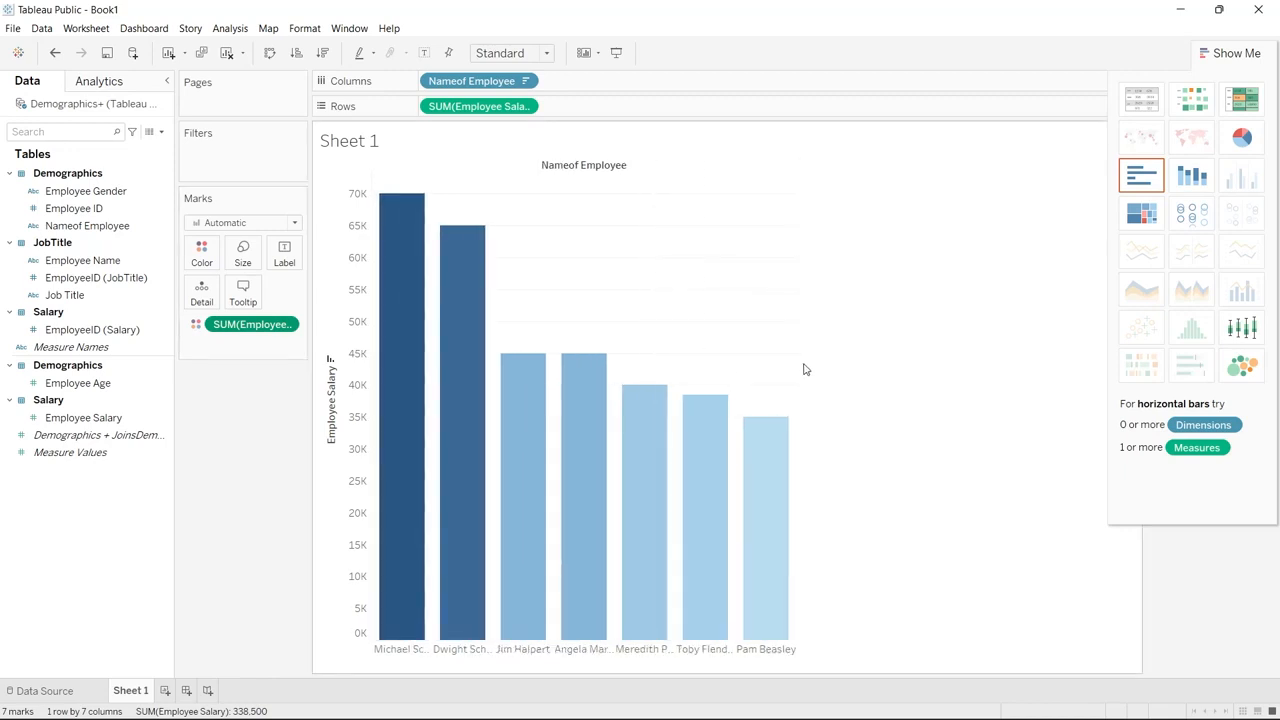
pyautogui.moveTo(795, 369); pyautogui.dragTo(959, 358)
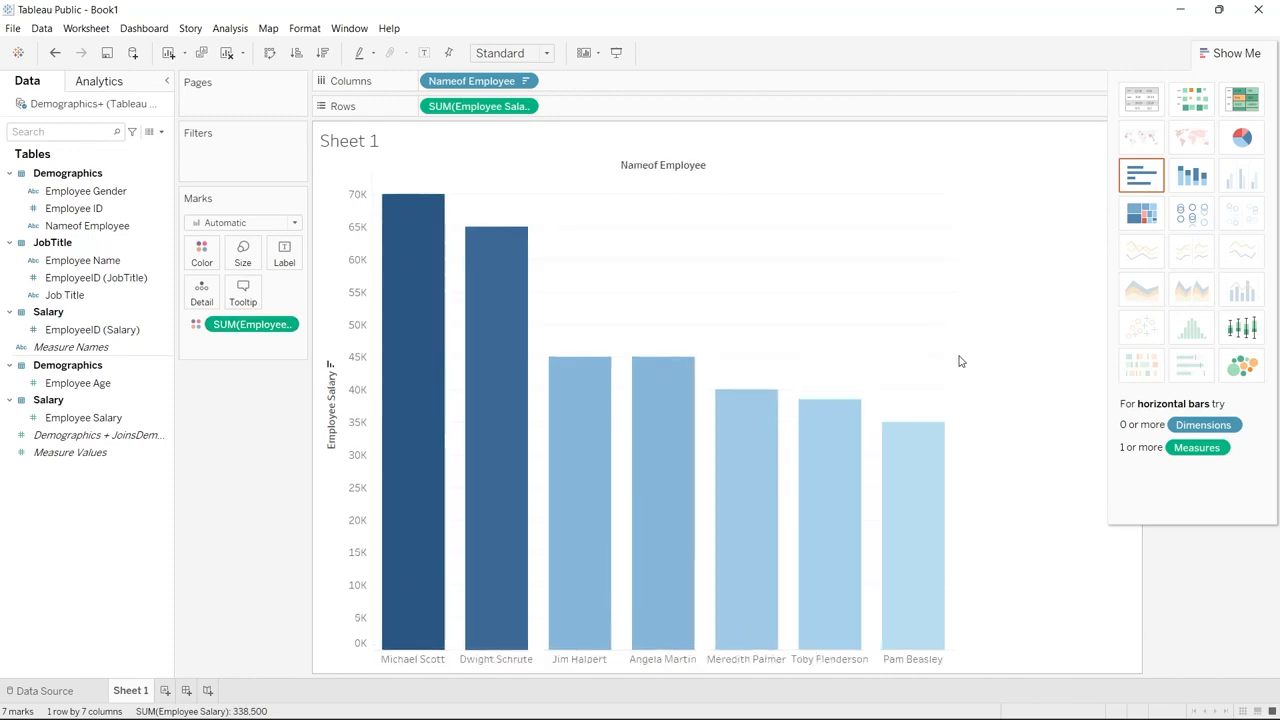